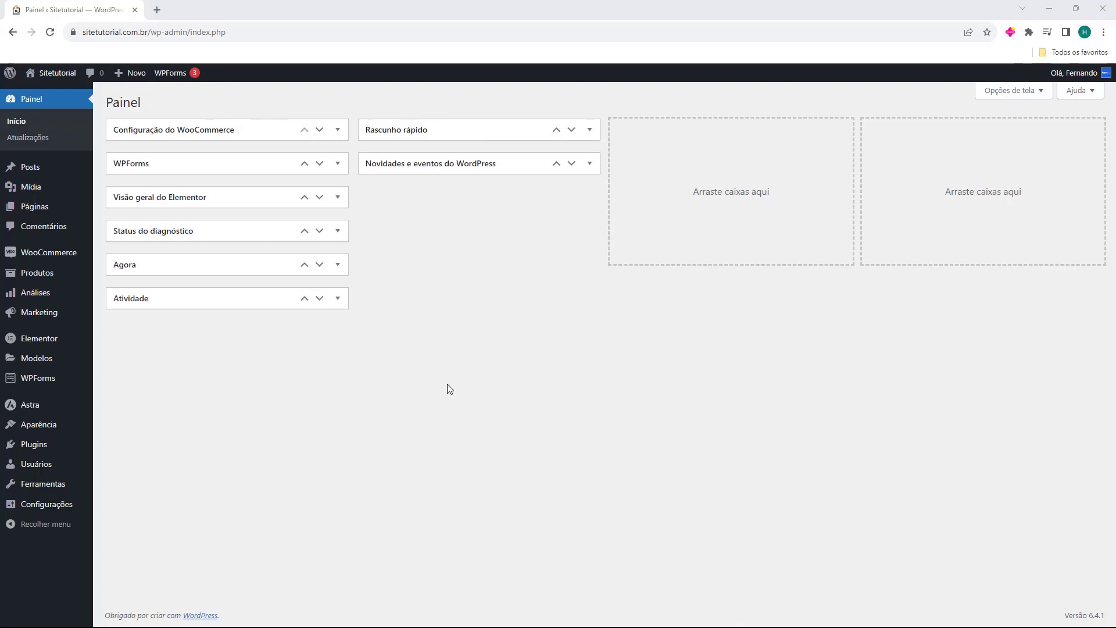
Step: Copy the shortcode of the "Formulário de contato" form from the WPForms forms overview
mouse_move(40, 391)
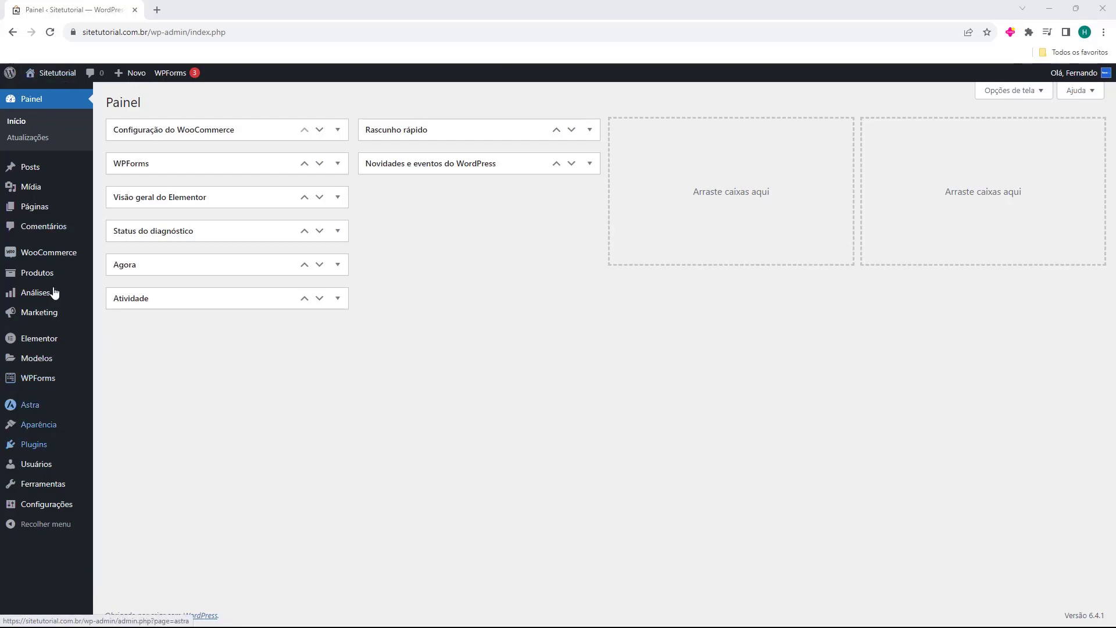
click(28, 383)
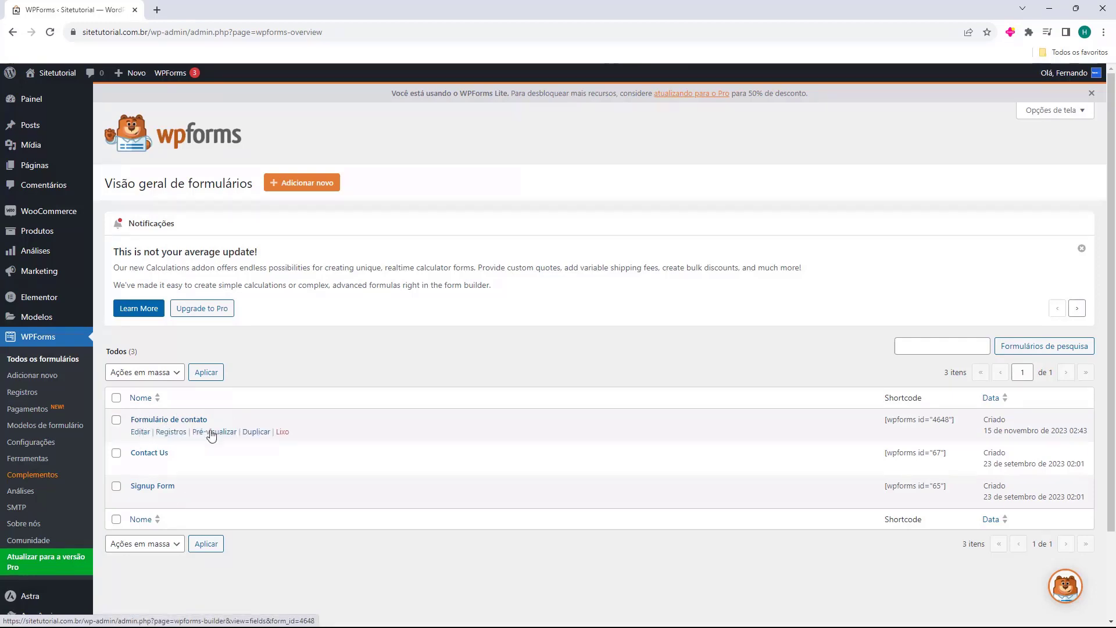
triple_click(895, 419)
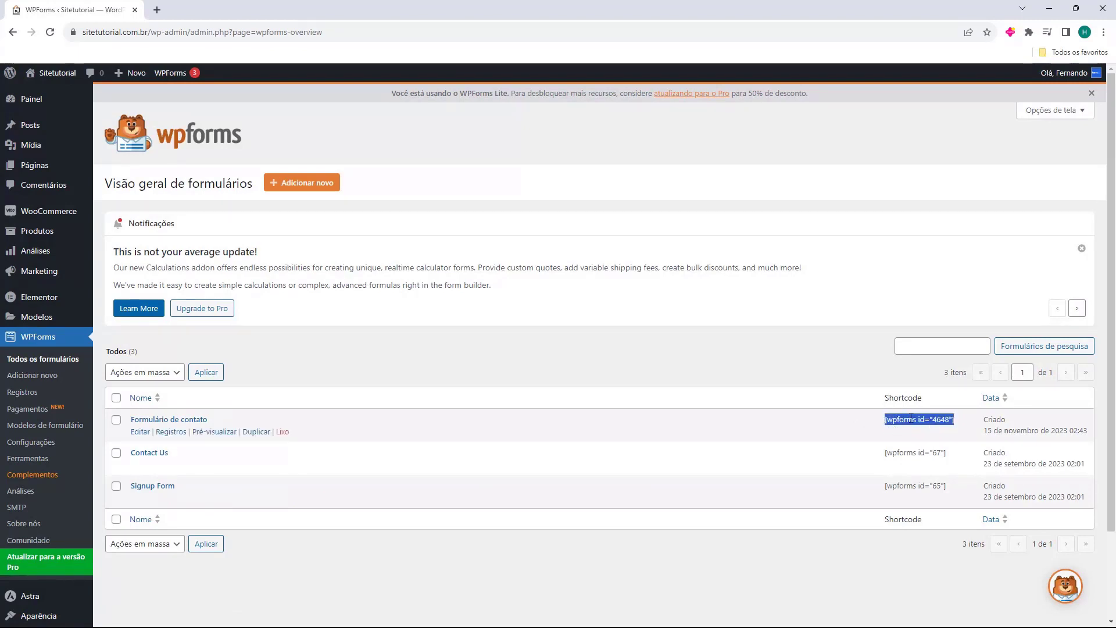
triple_click(915, 419)
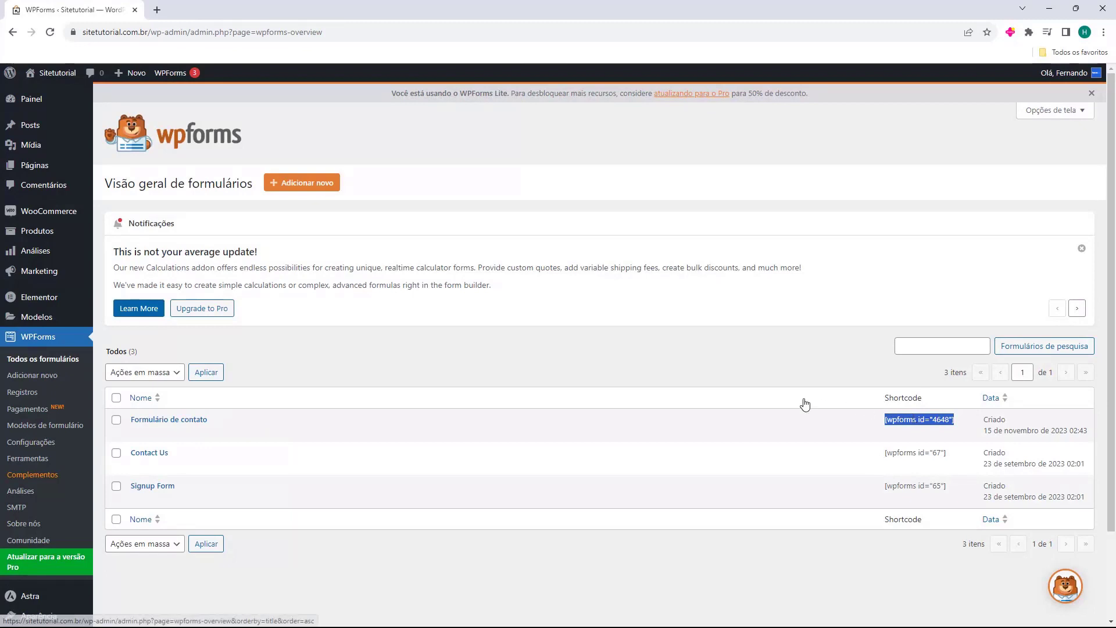
Step: Create a new page titled "Entre em contato" and open it for editing with Elementor
mouse_move(70, 256)
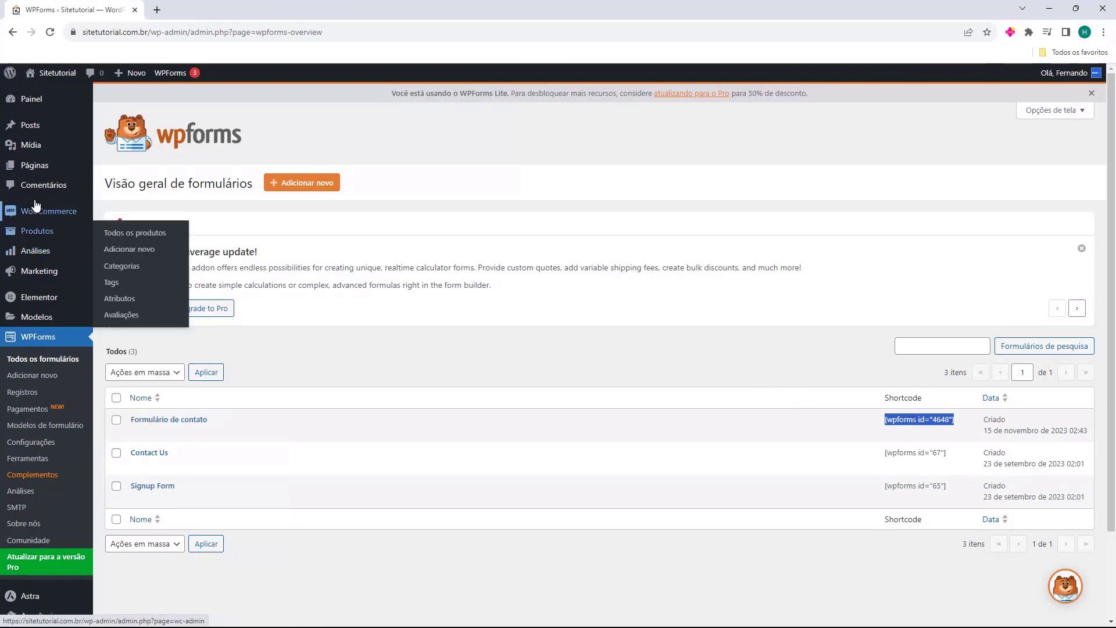
click(32, 173)
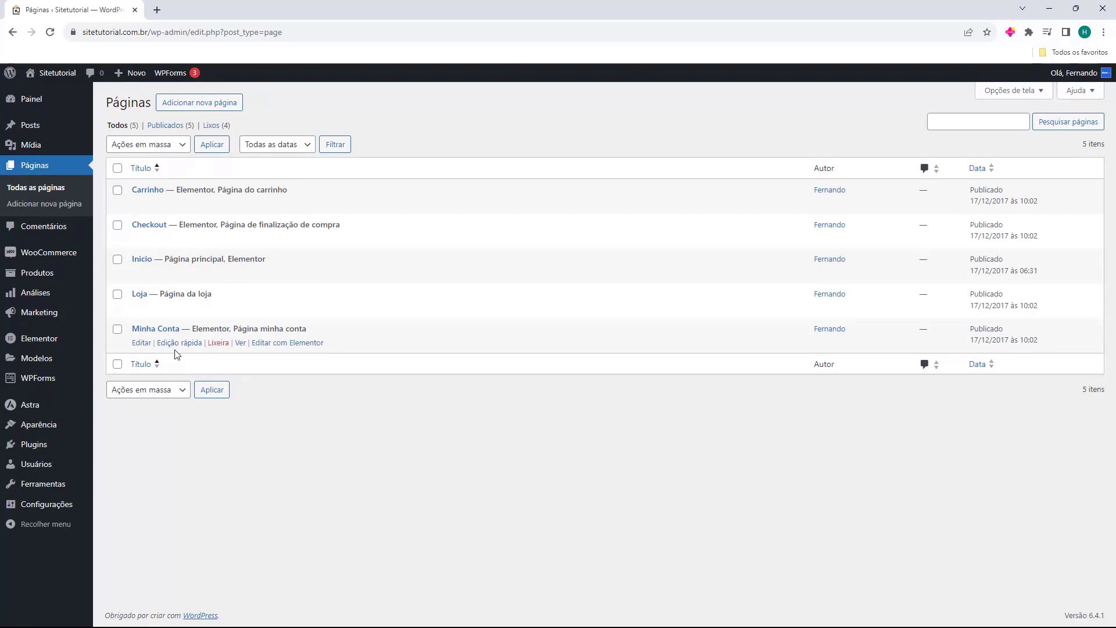
click(194, 103)
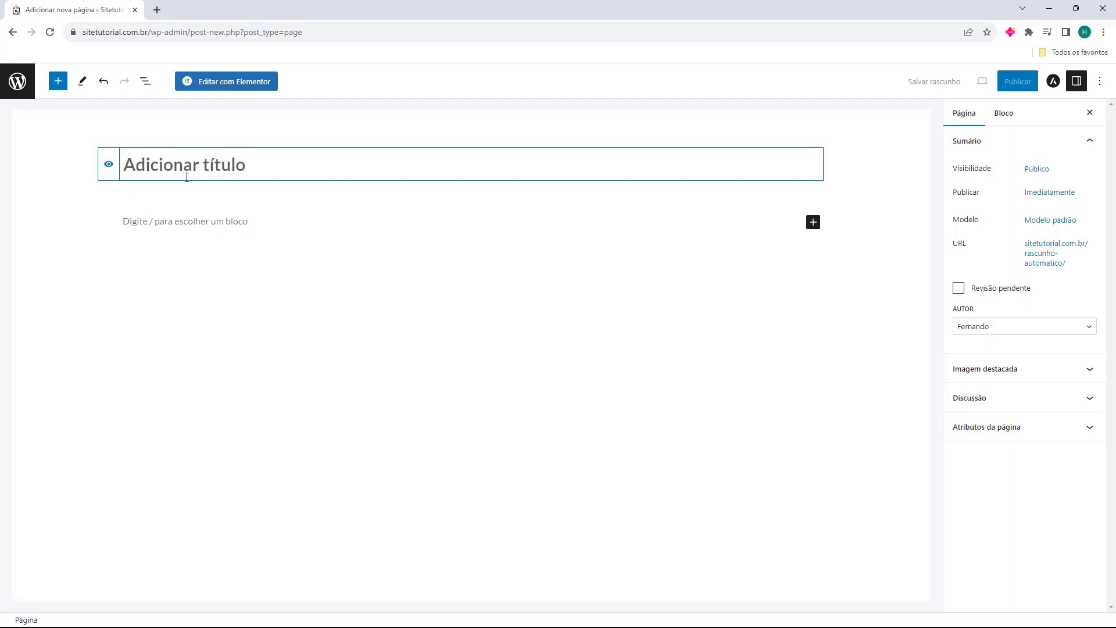
text(Entre em contato)
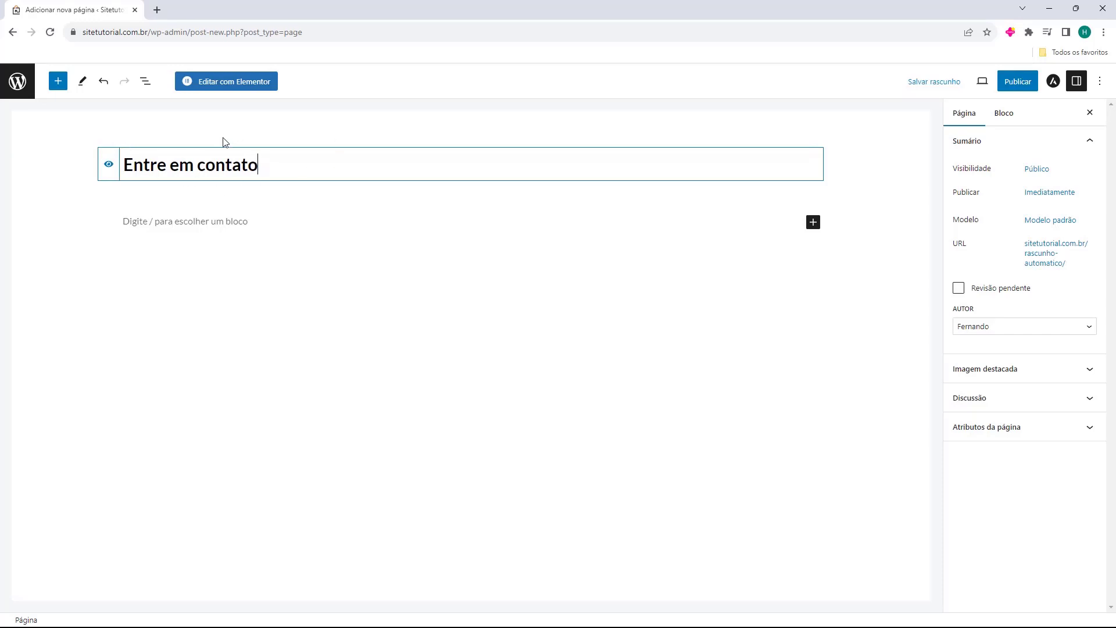
click(208, 142)
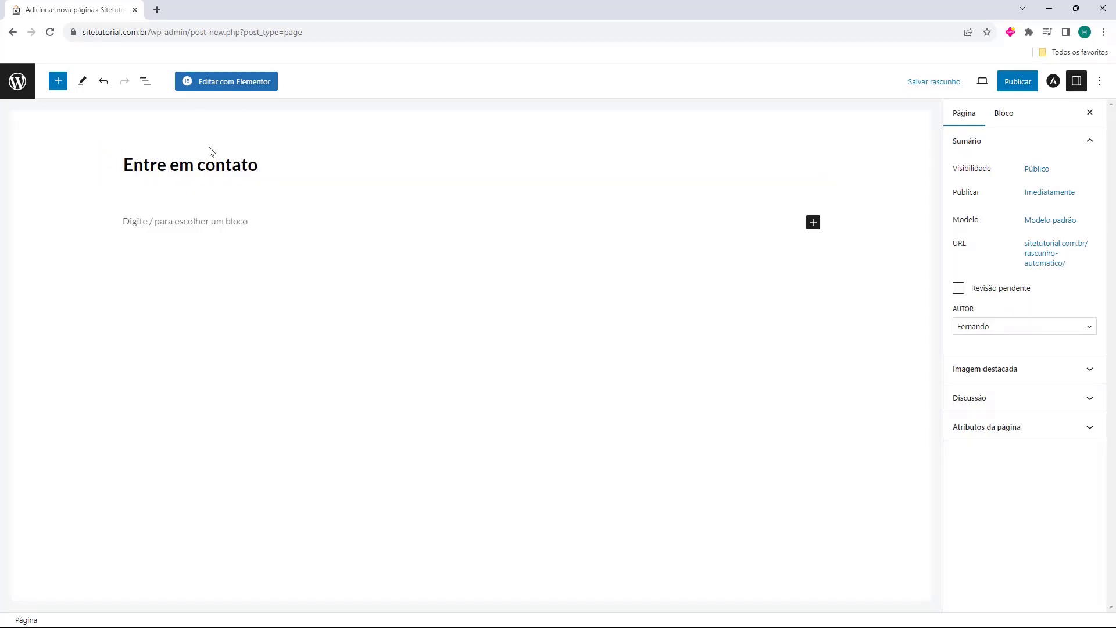
click(238, 87)
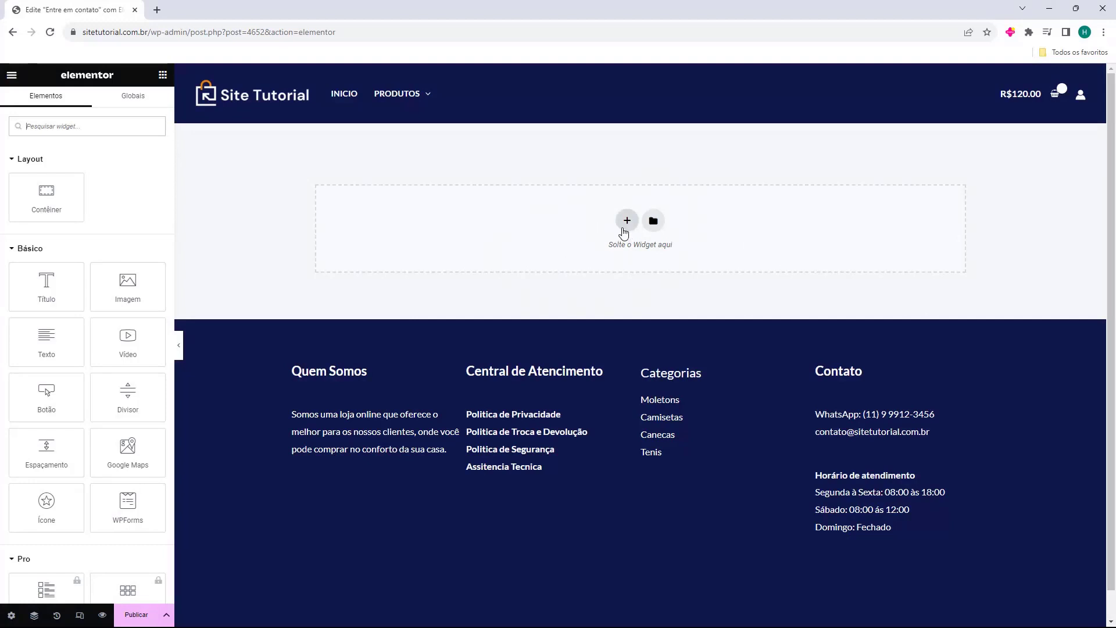
Step: Add a container with two equal columns to the empty page
click(626, 222)
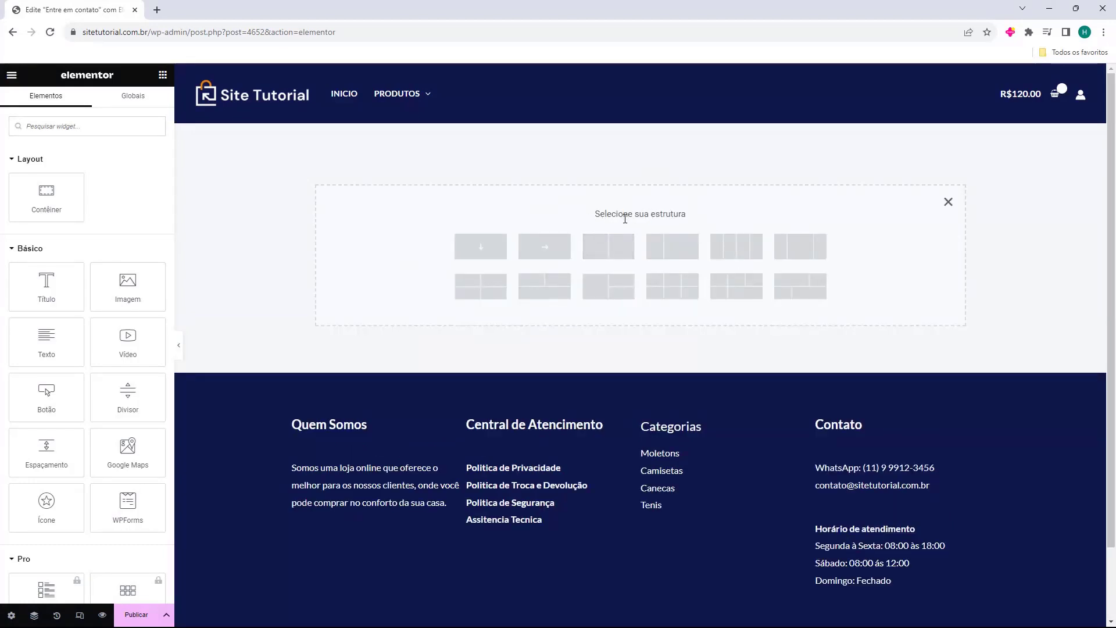
click(609, 251)
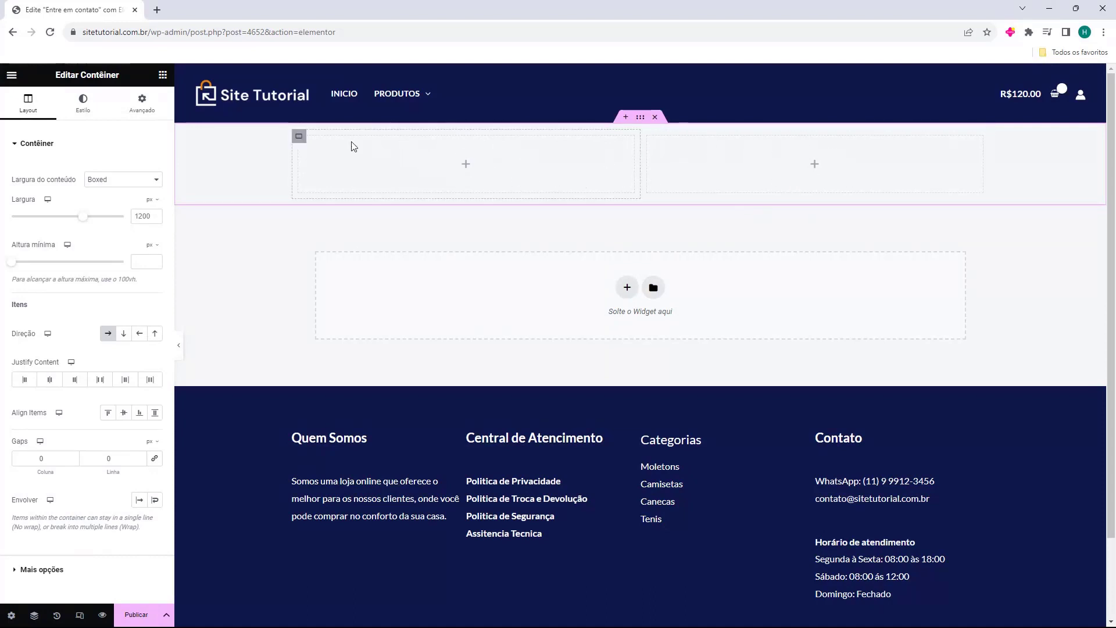
click(536, 199)
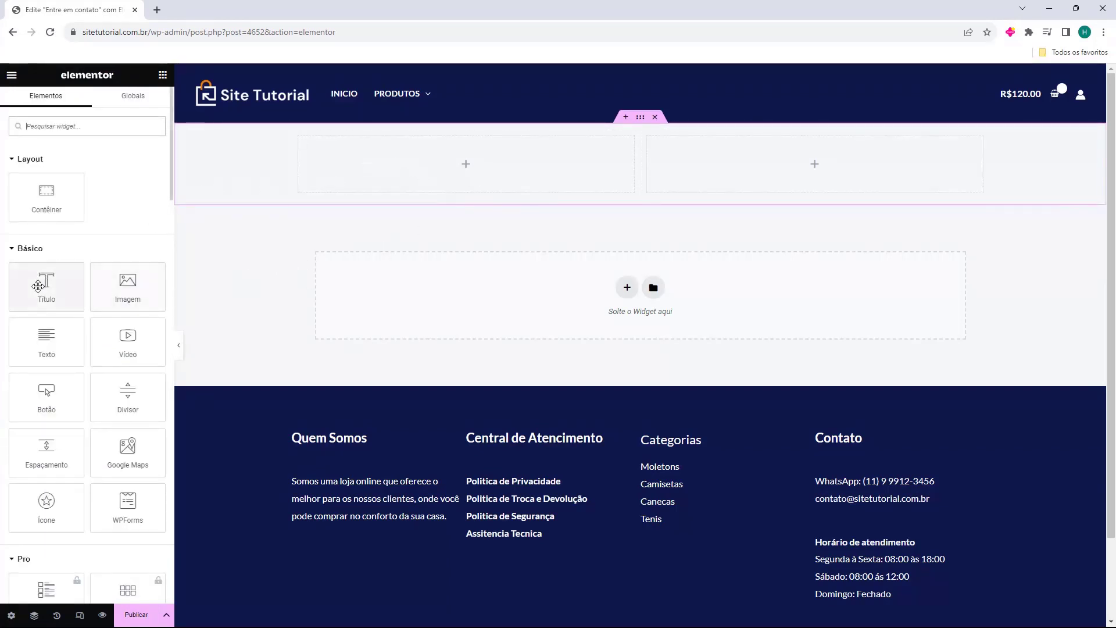
Step: Place a title widget reading "Nossos contato" in the container's first column and set its size to Grande
drag(38, 287, 400, 162)
triple_click(405, 164)
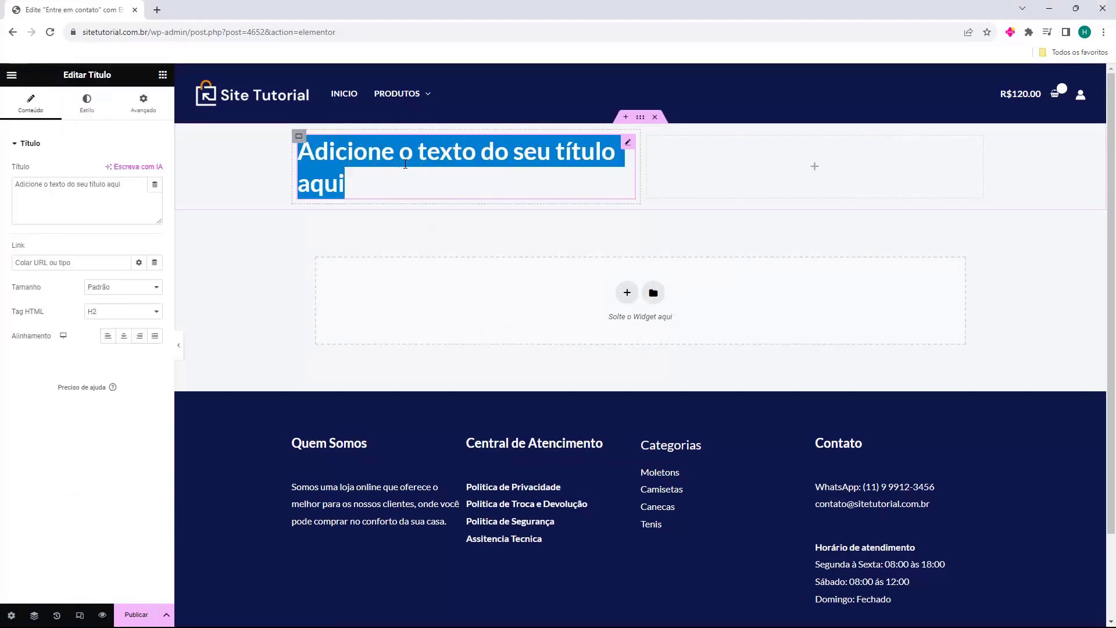
text(Nos)
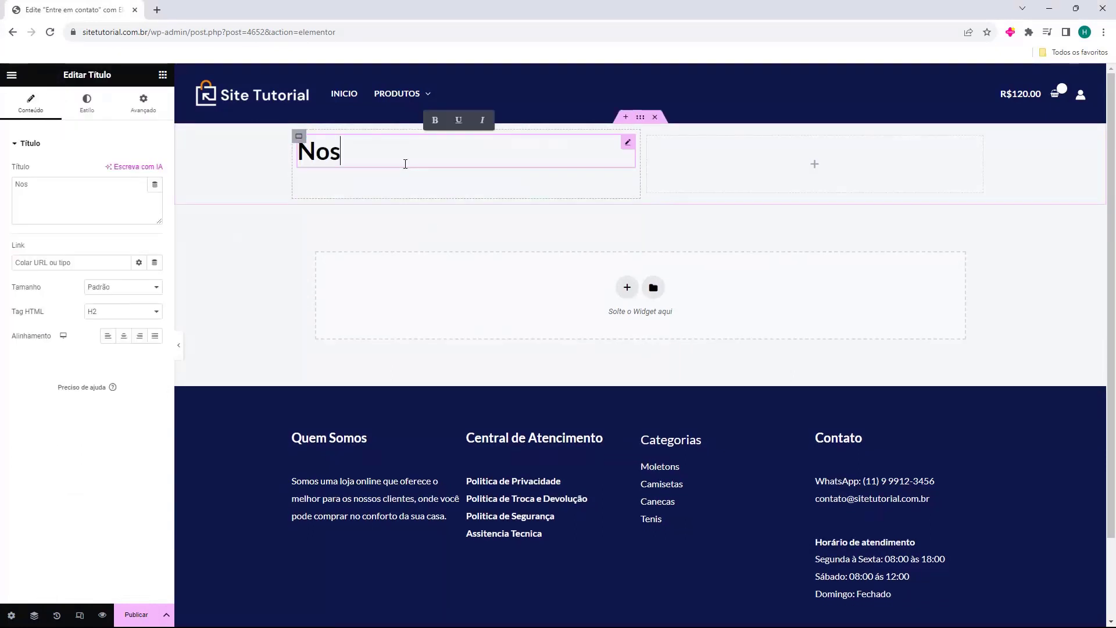
text(sos contato)
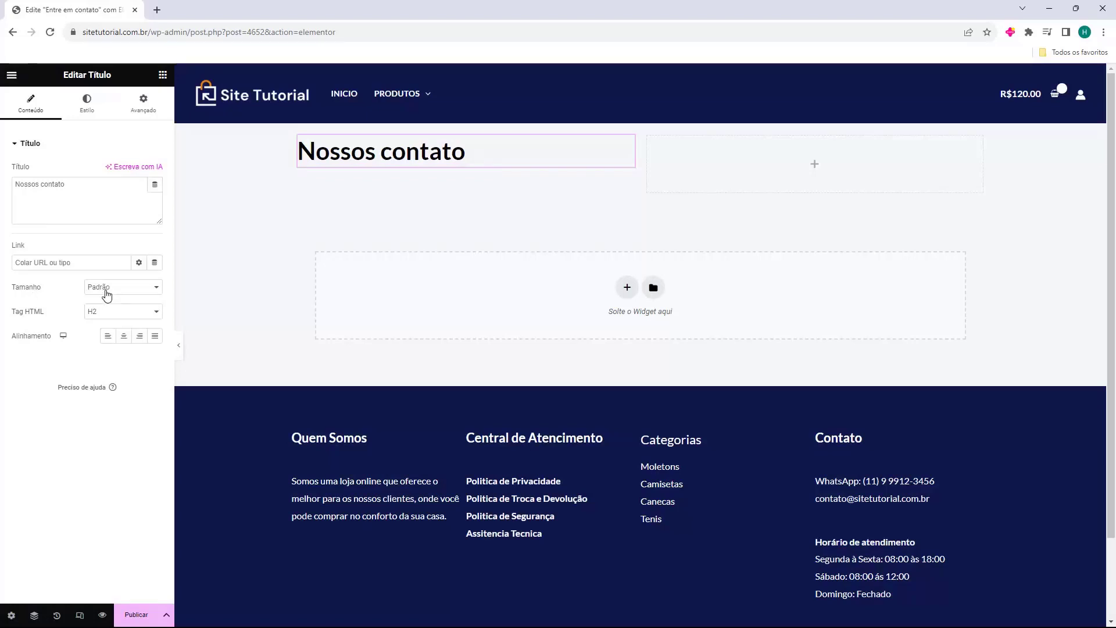
click(106, 294)
click(115, 315)
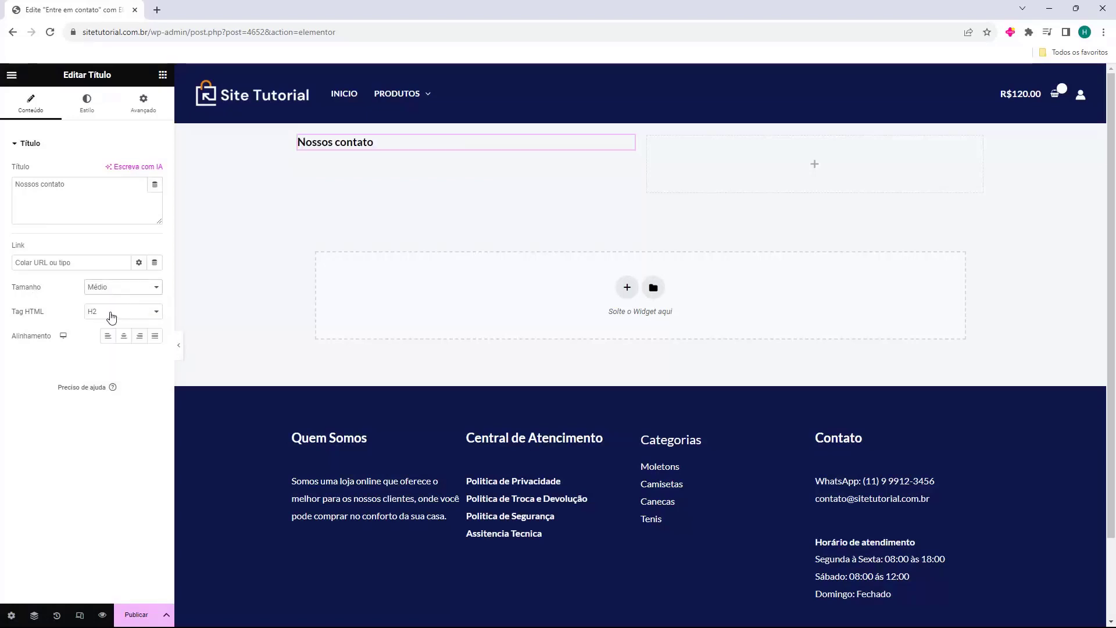
key(Down)
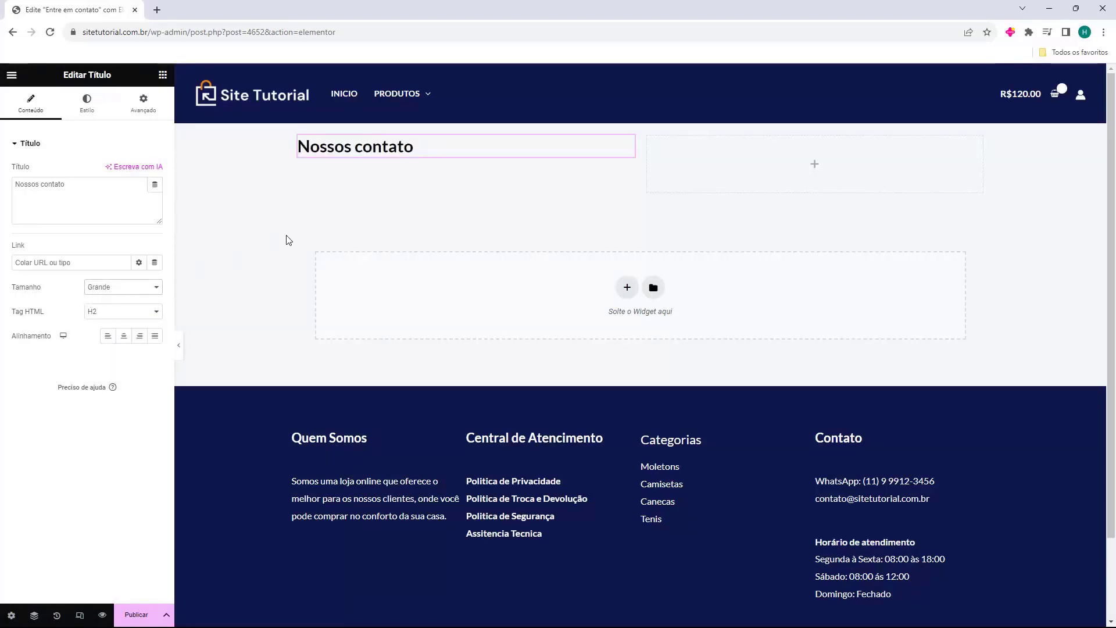
Step: Add a text widget below the title and correct the title to "Nossos contatos"
click(161, 77)
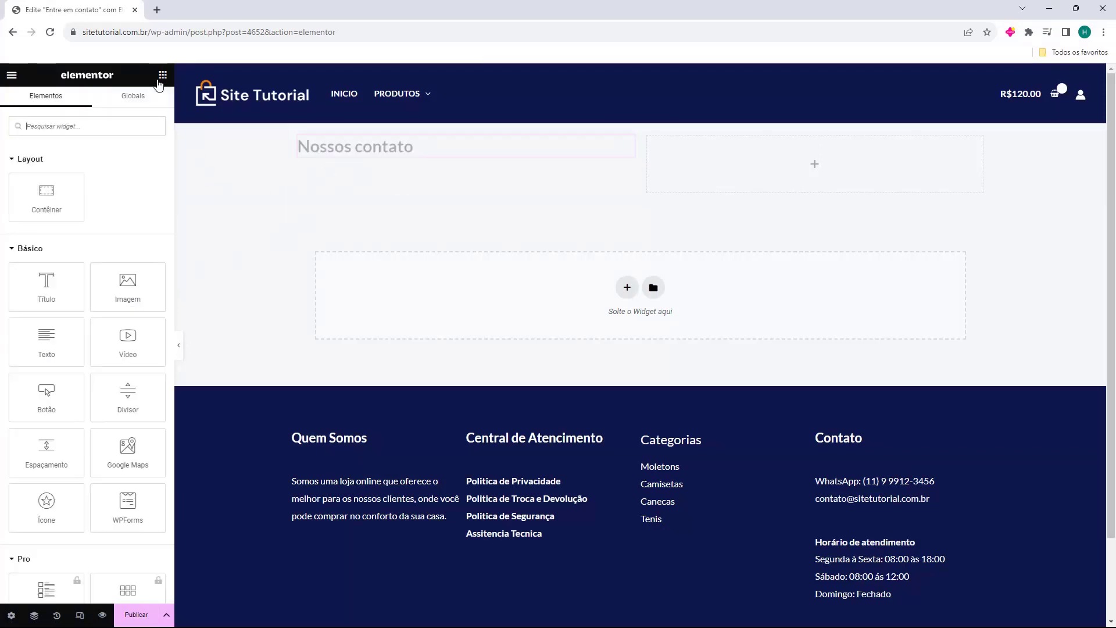
drag(46, 342, 360, 157)
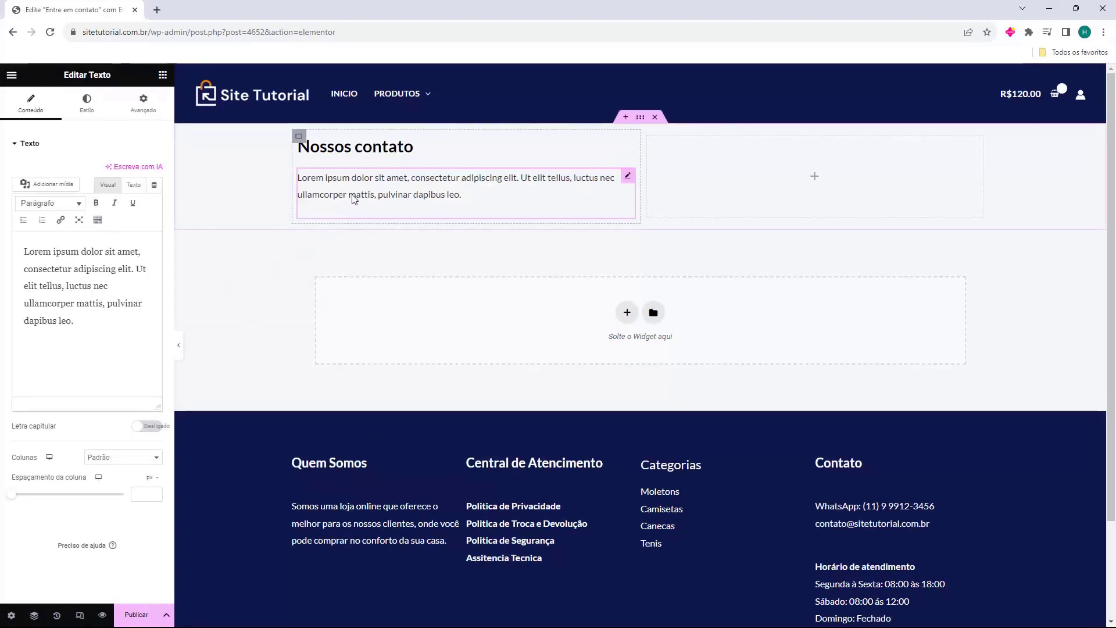
click(414, 146)
text(s)
Step: Replace the text widget's placeholder with the store's prepared contact details: e-mail, phone, address and opening hours
click(461, 195)
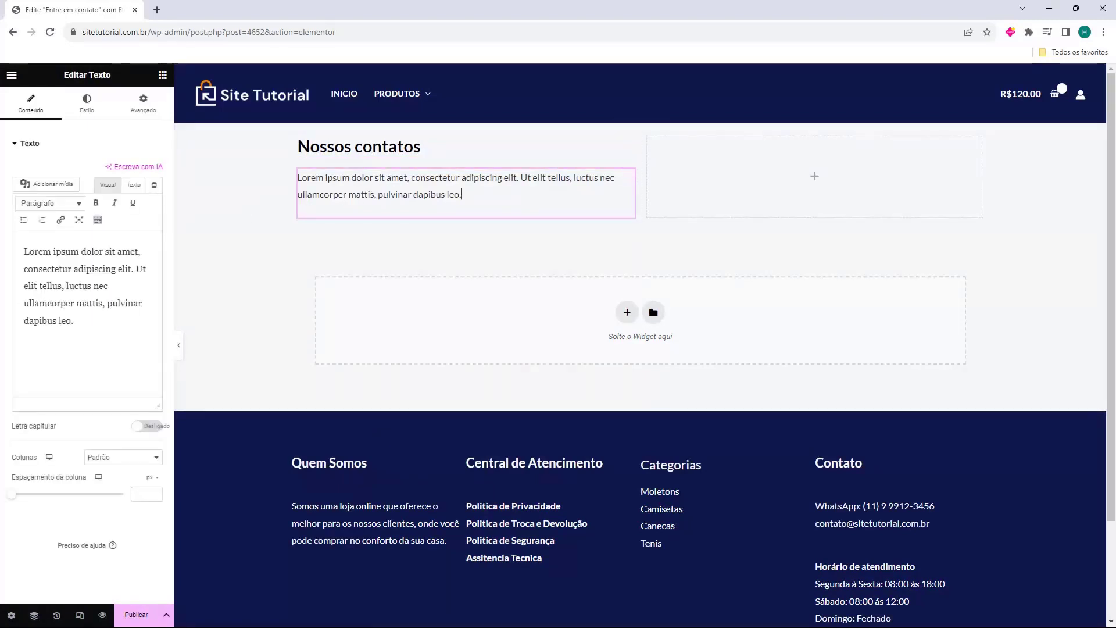
click(68, 321)
key(ctrl+a)
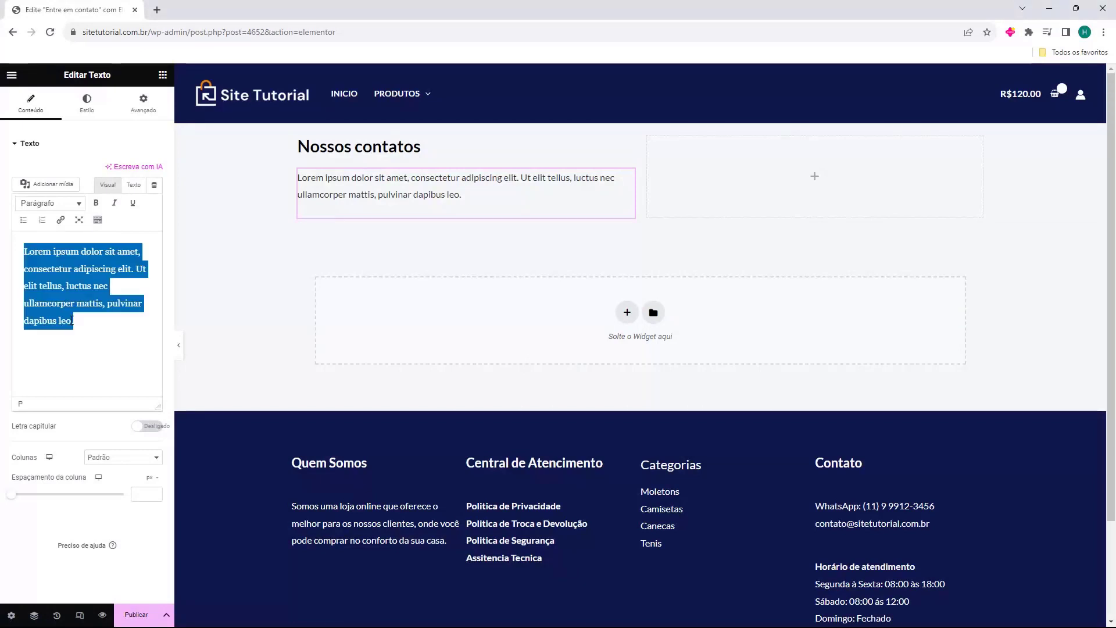
key(ctrl+v)
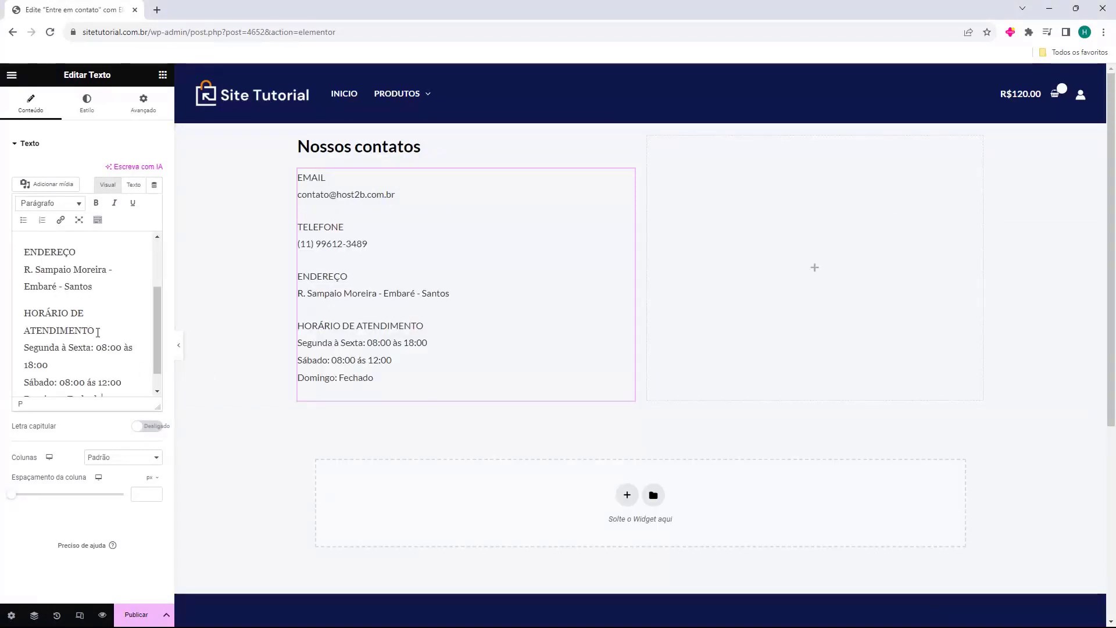
scroll(50, 277, up, 2)
scroll(34, 291, down, 1)
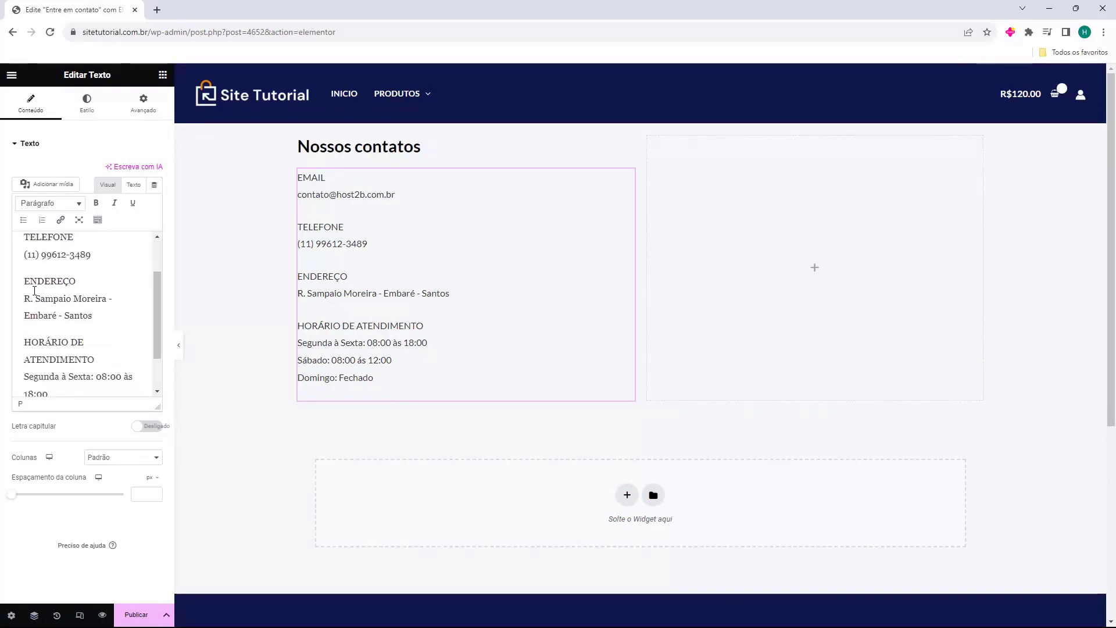
scroll(40, 308, down, 2)
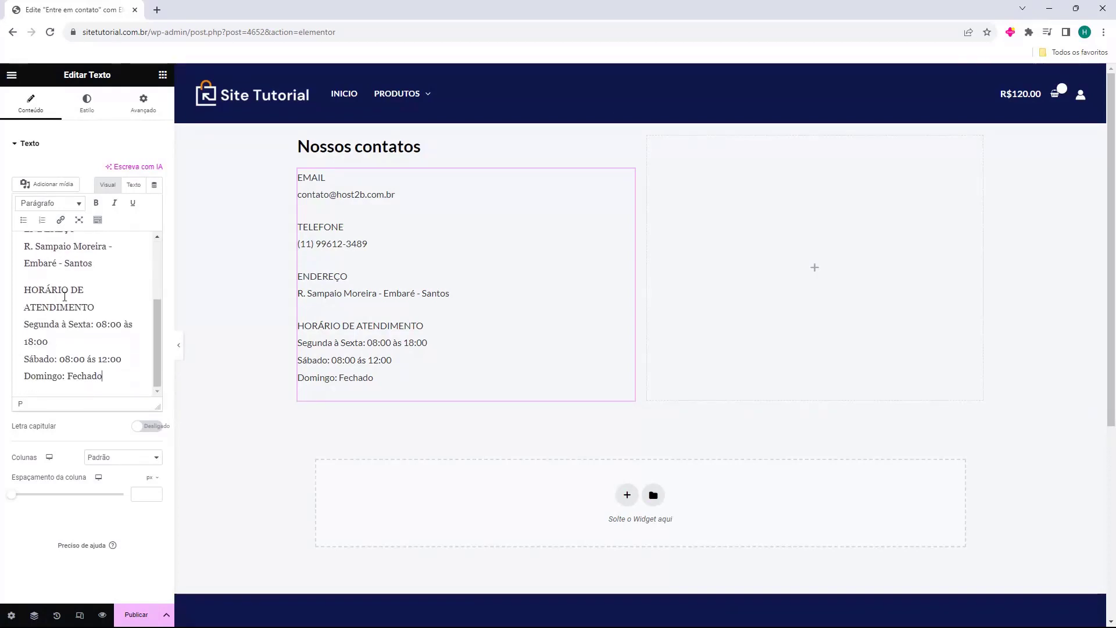
Step: Make the headings EMAIL, TELEFONE, ENDEREÇO and HORÁRIO DE ATENDIMENTO bold in the contact text
scroll(76, 321, up, 5)
drag(24, 251, 57, 251)
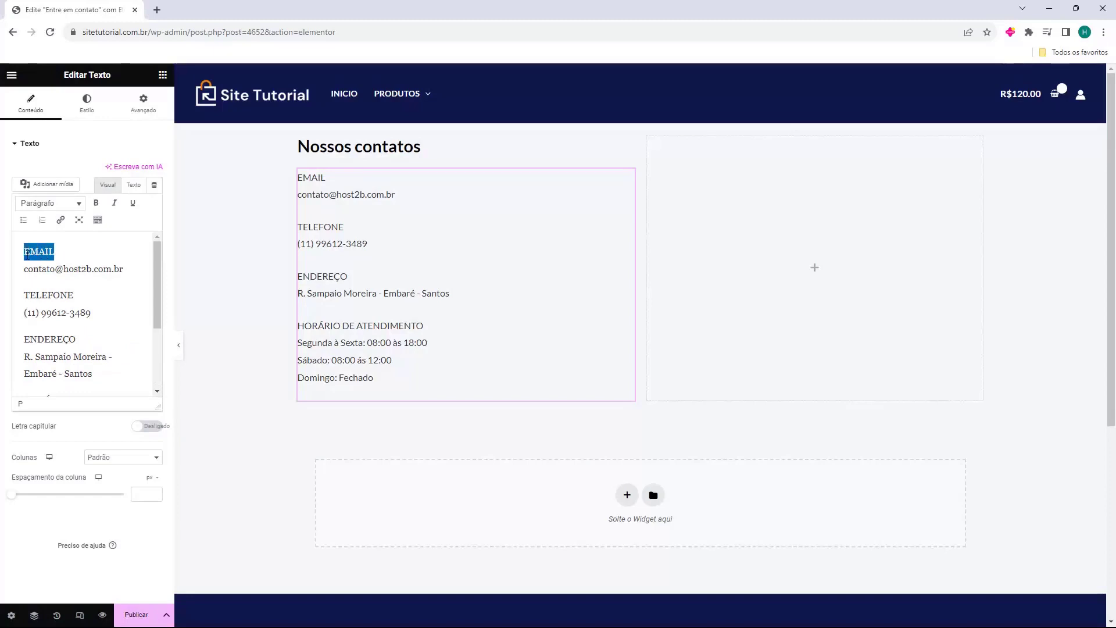
click(96, 203)
drag(85, 295, 24, 295)
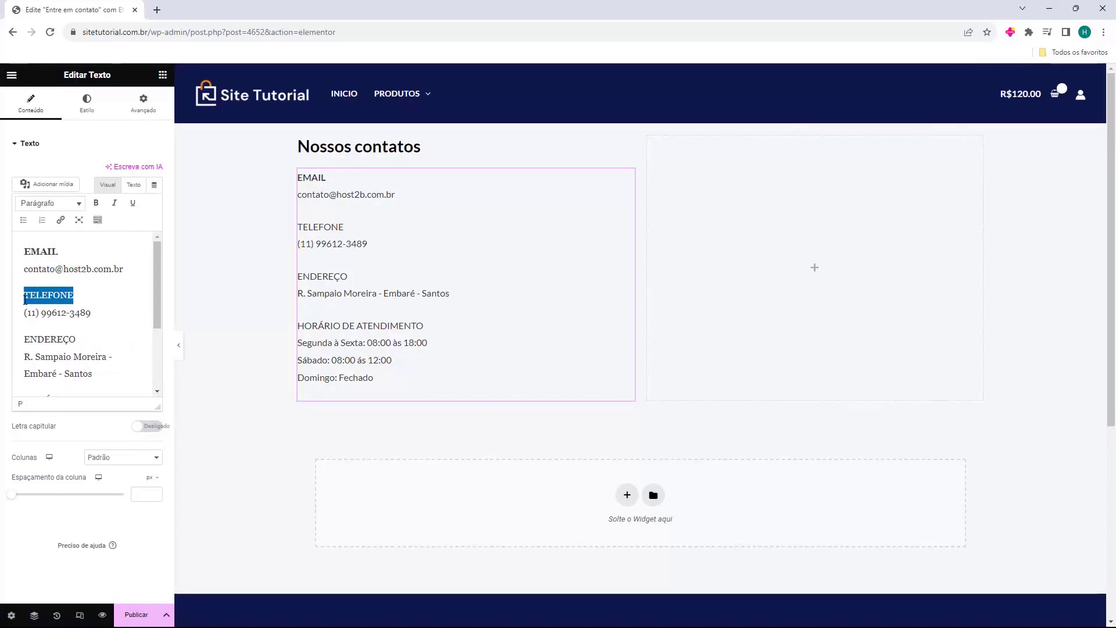
click(96, 203)
drag(78, 338, 23, 339)
click(96, 202)
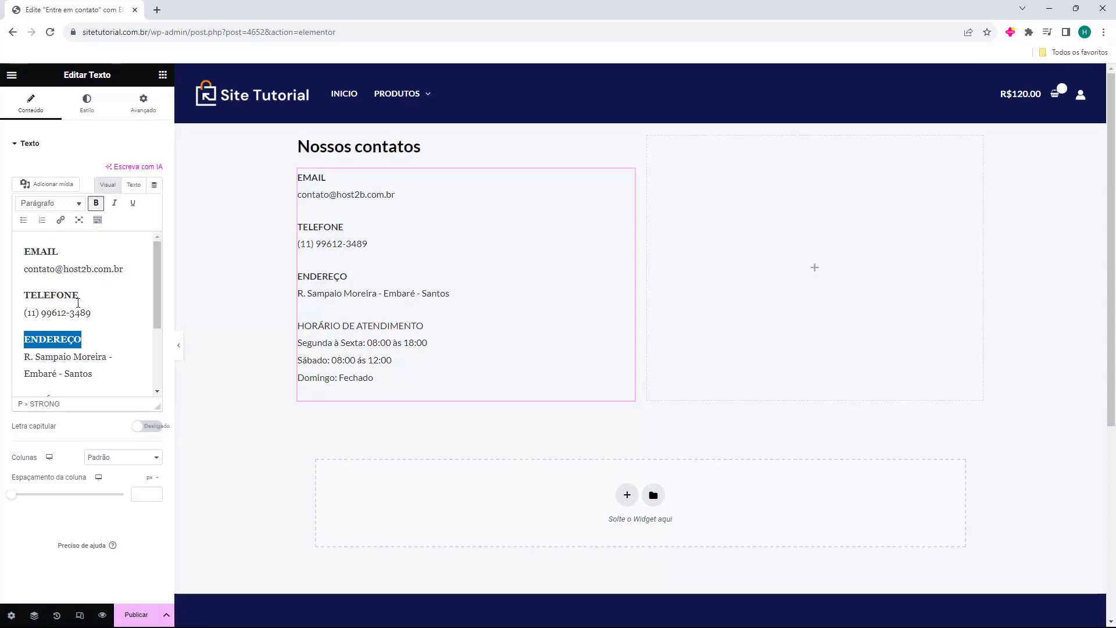
scroll(75, 308, down, 2)
drag(94, 307, 24, 289)
click(95, 204)
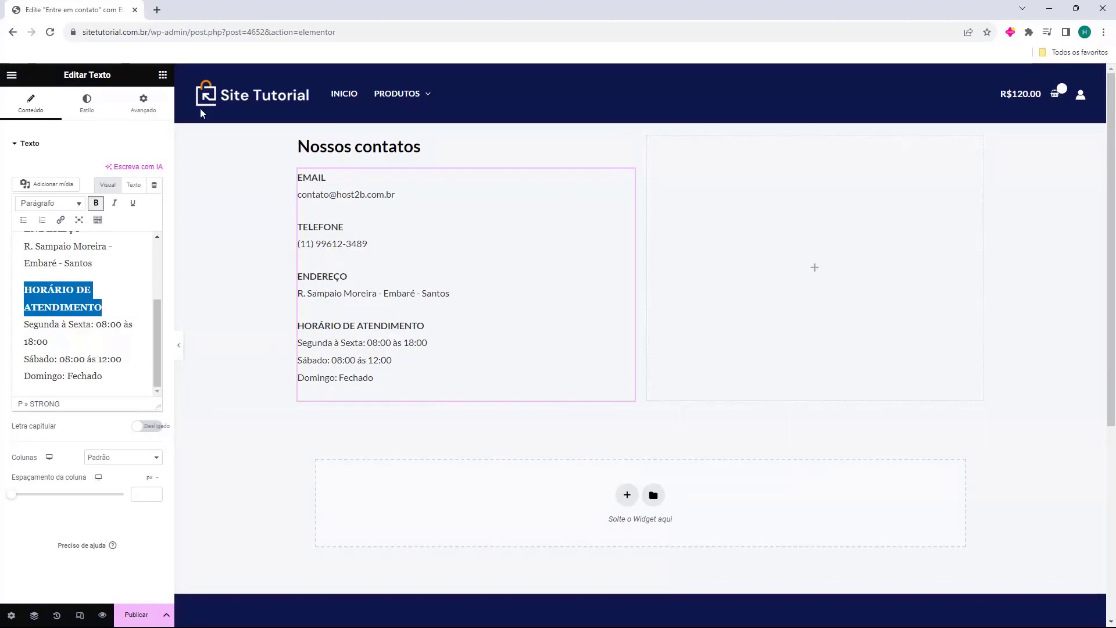
Step: Place a Shortcode widget in the container's empty second column and enter the shortcode [wpforms id="4648"]
click(163, 74)
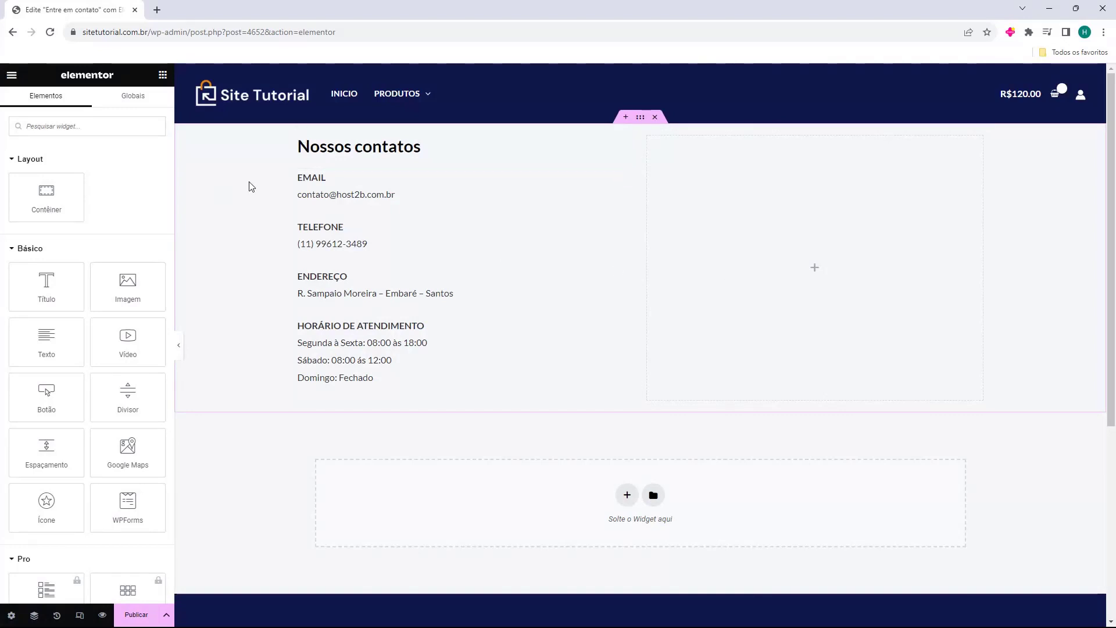
text(short)
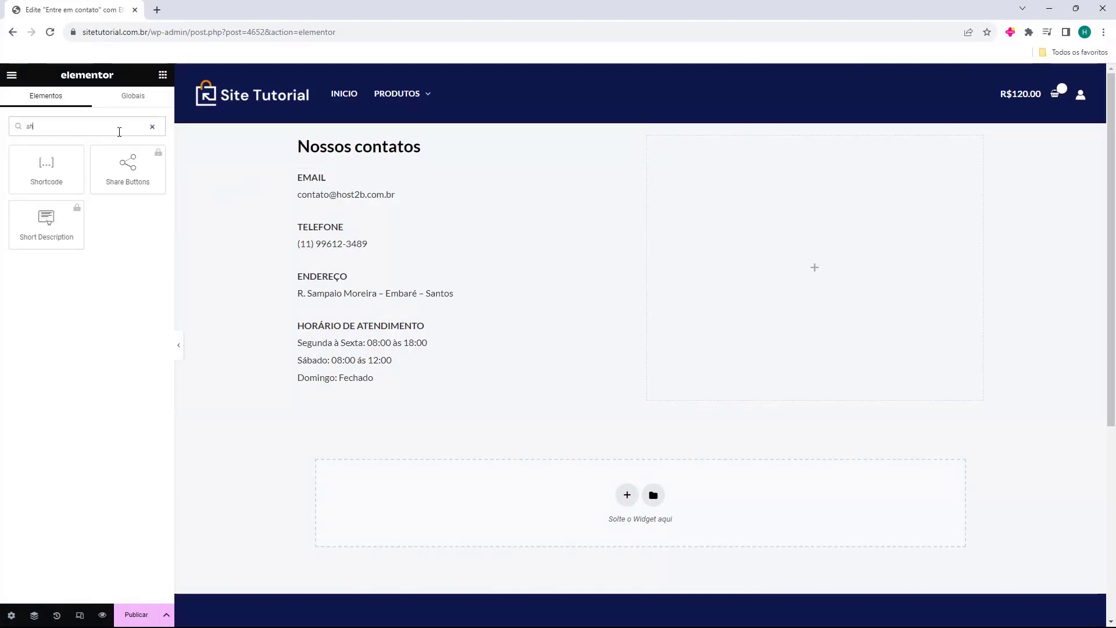
click(156, 213)
click(108, 219)
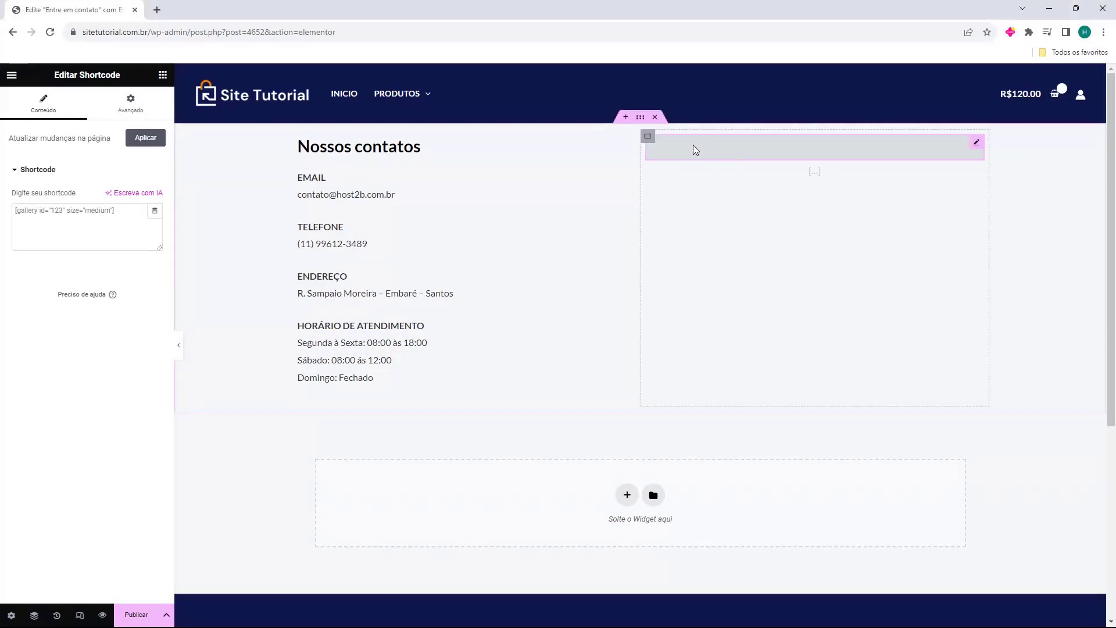
click(39, 222)
text([wpforms id="4648"])
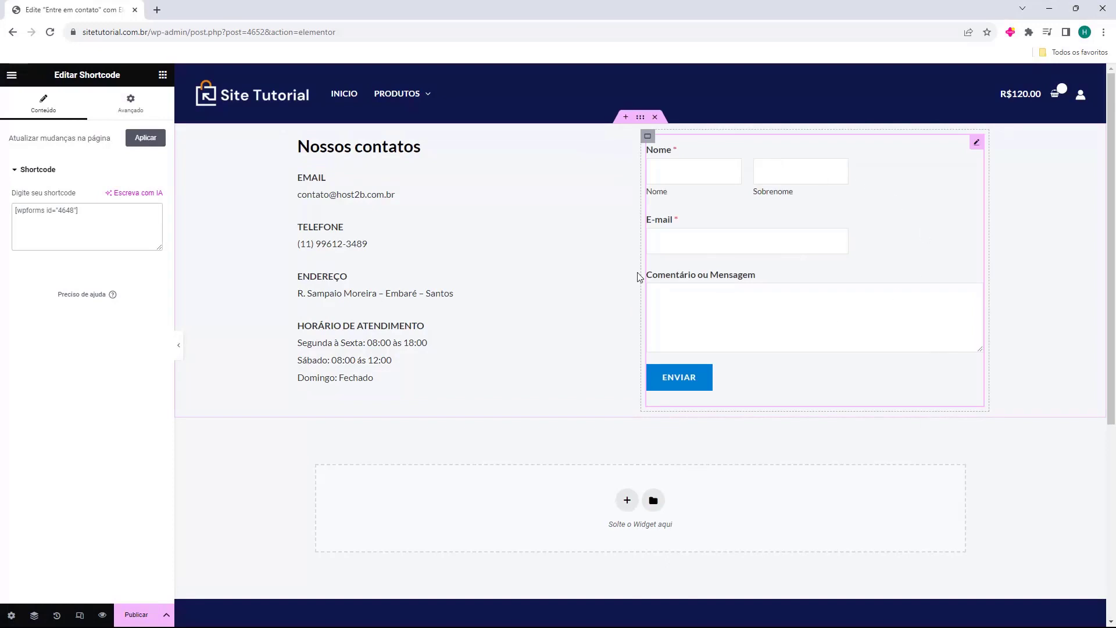
Step: Replace the shortcode in the second column with a WPForms widget showing "Formulário de contato", and check its display options
click(979, 153)
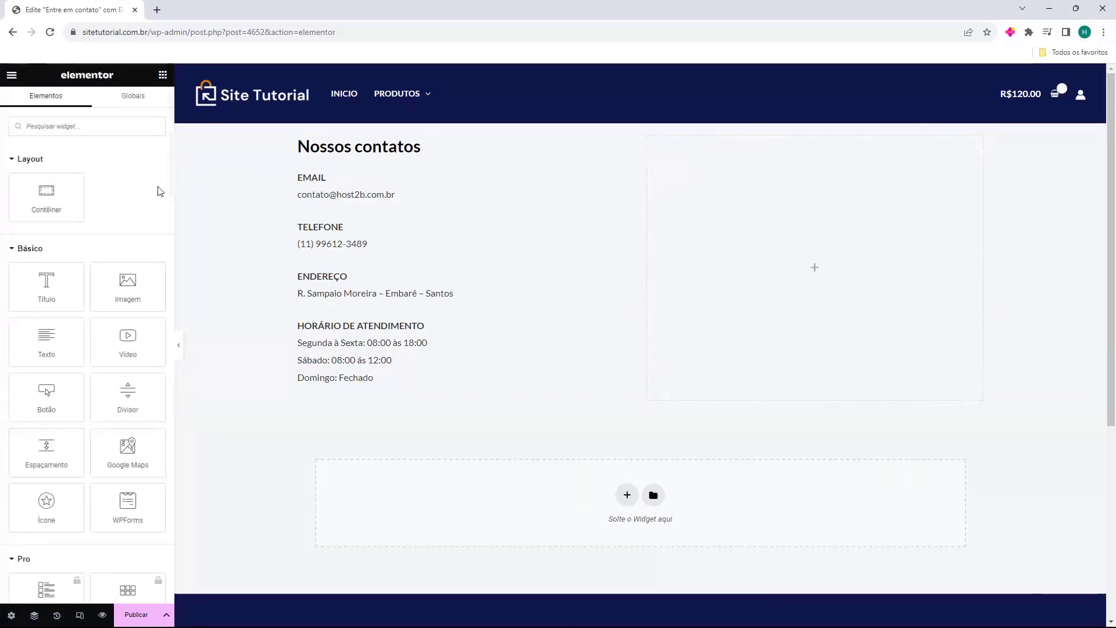
drag(104, 521, 758, 284)
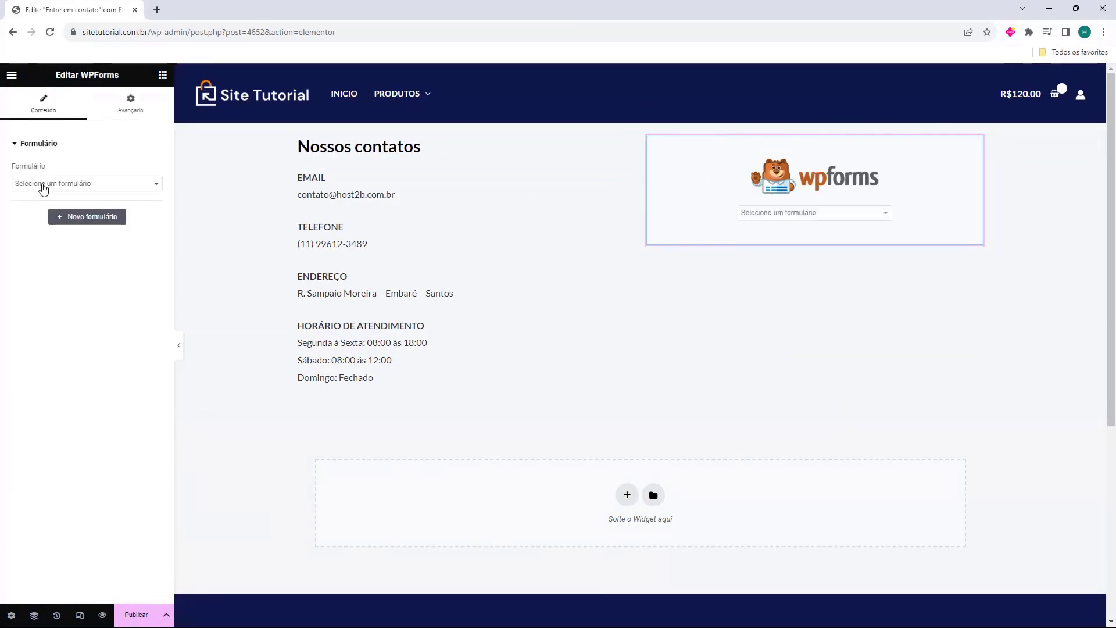
click(42, 185)
click(46, 223)
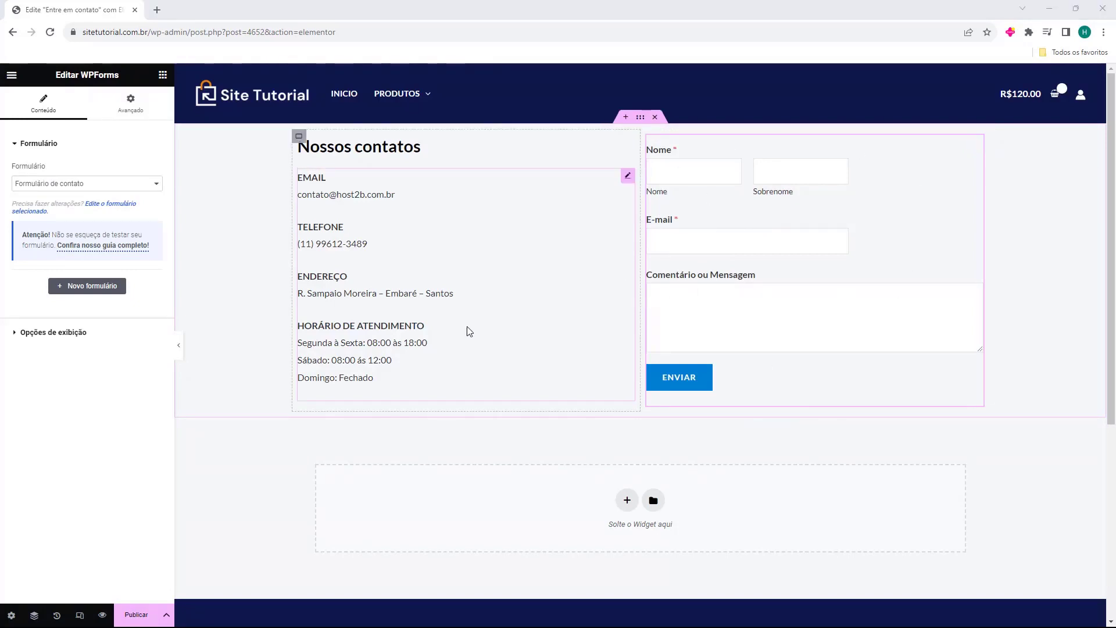
click(53, 332)
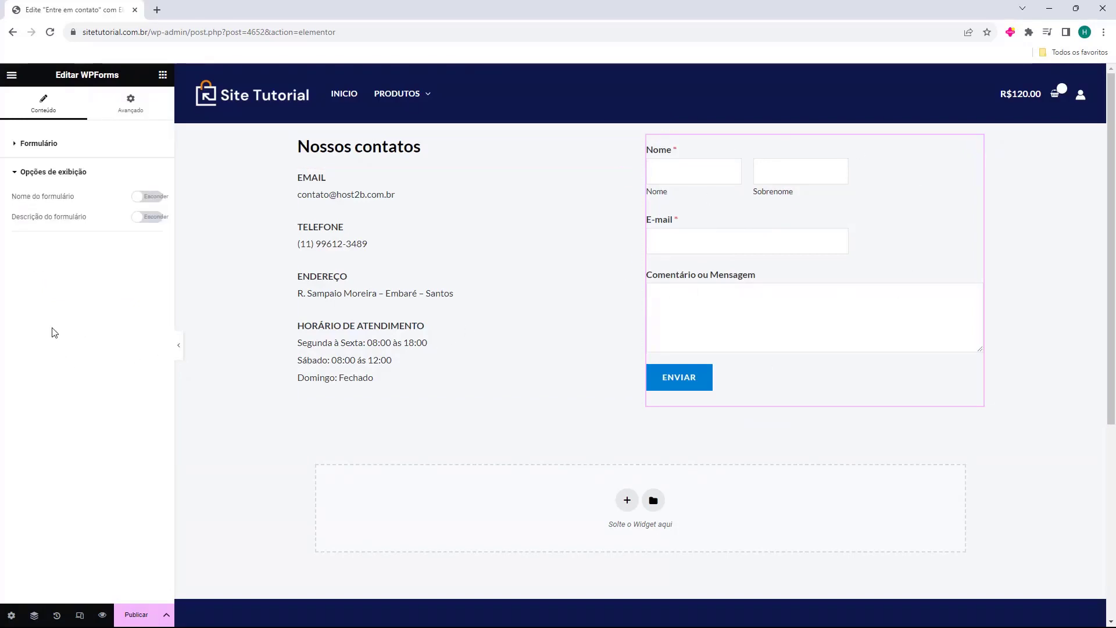
click(691, 303)
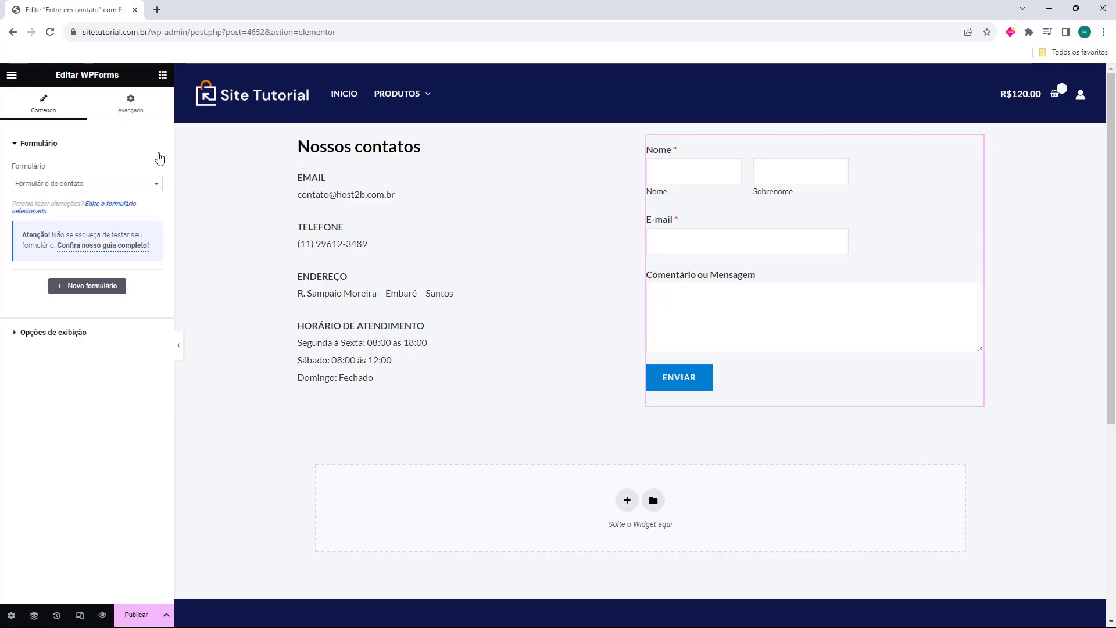
Step: Add a title widget above the form reading "Envie sua mensagem" and set its size to Grande
click(163, 74)
drag(36, 279, 708, 146)
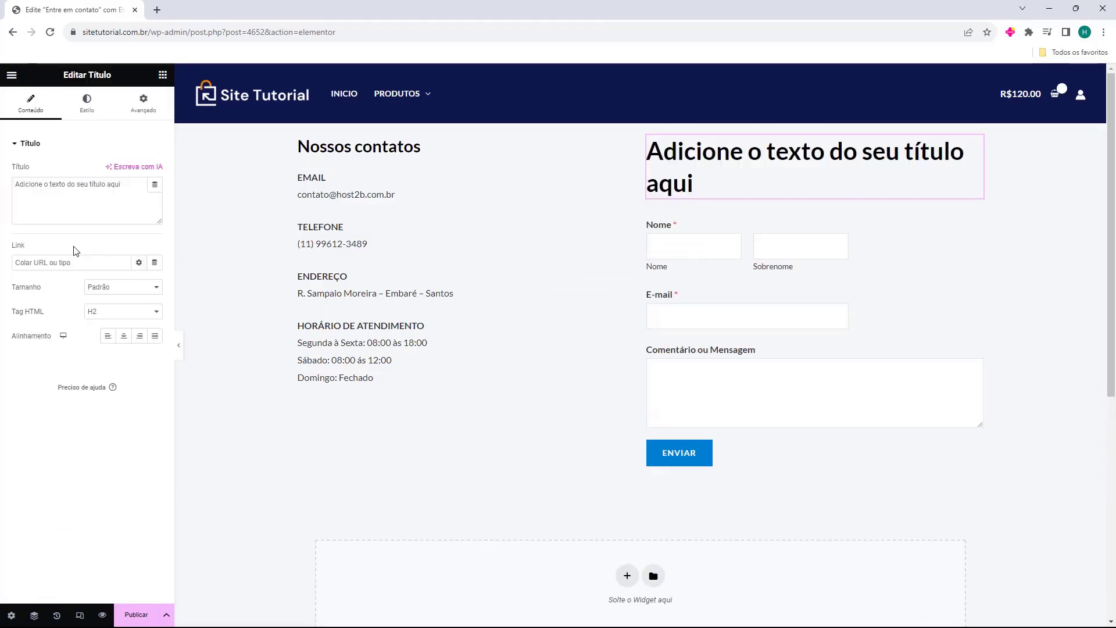
triple_click(95, 208)
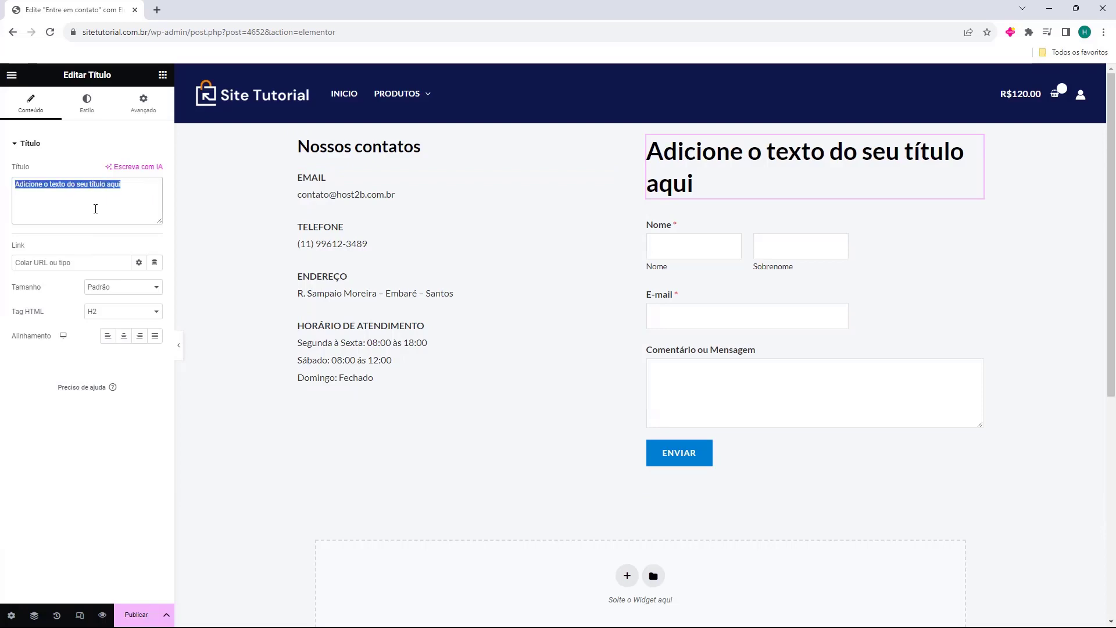
text(Envie sua mensagem)
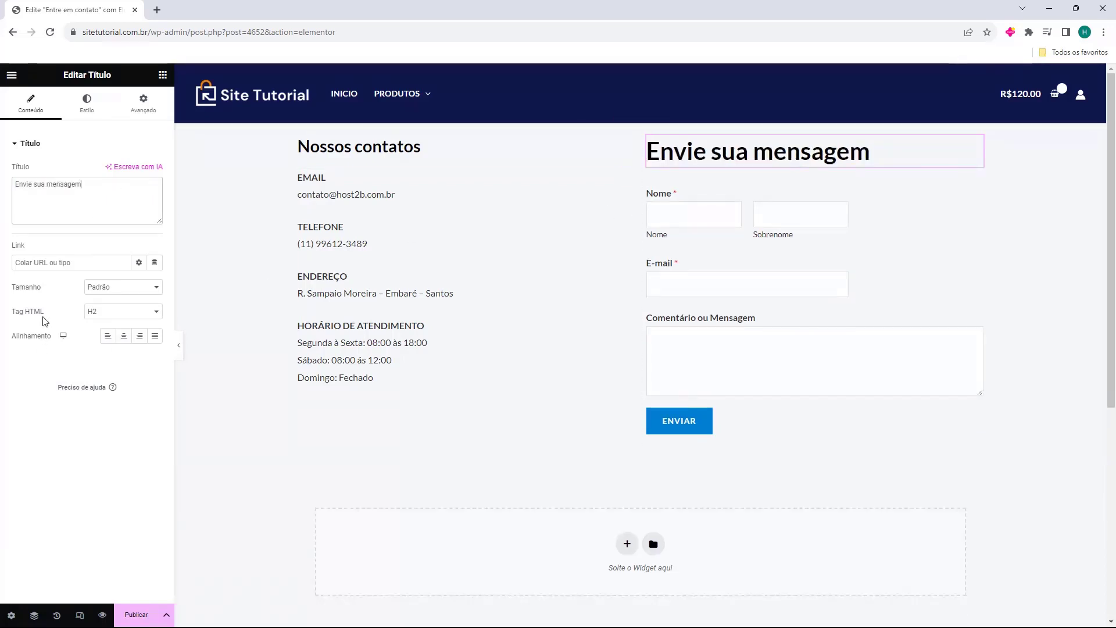
click(109, 287)
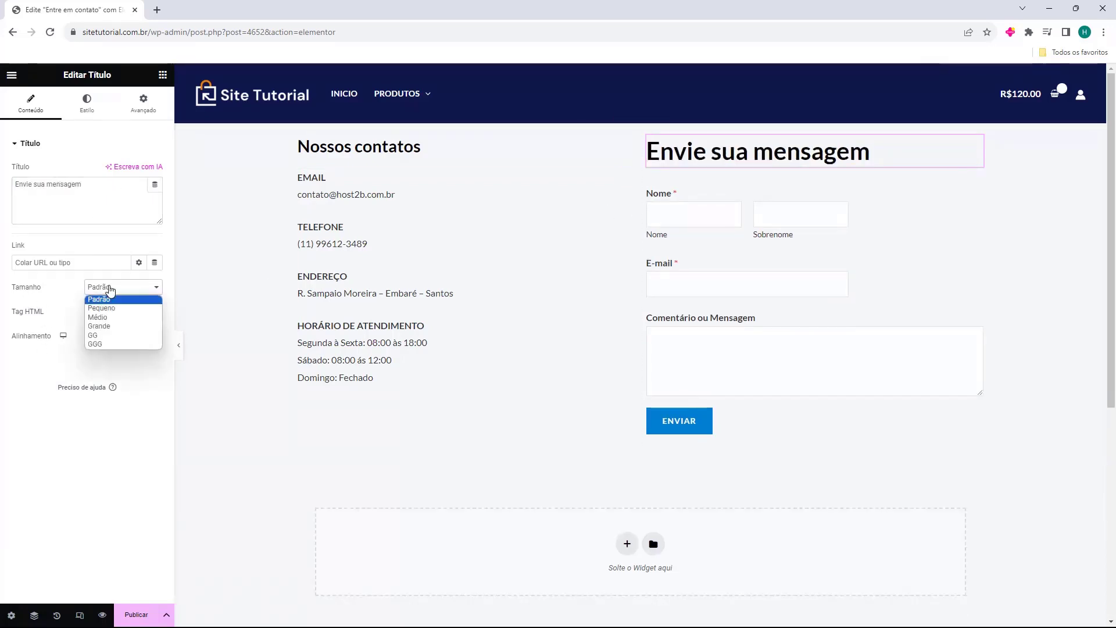
click(108, 326)
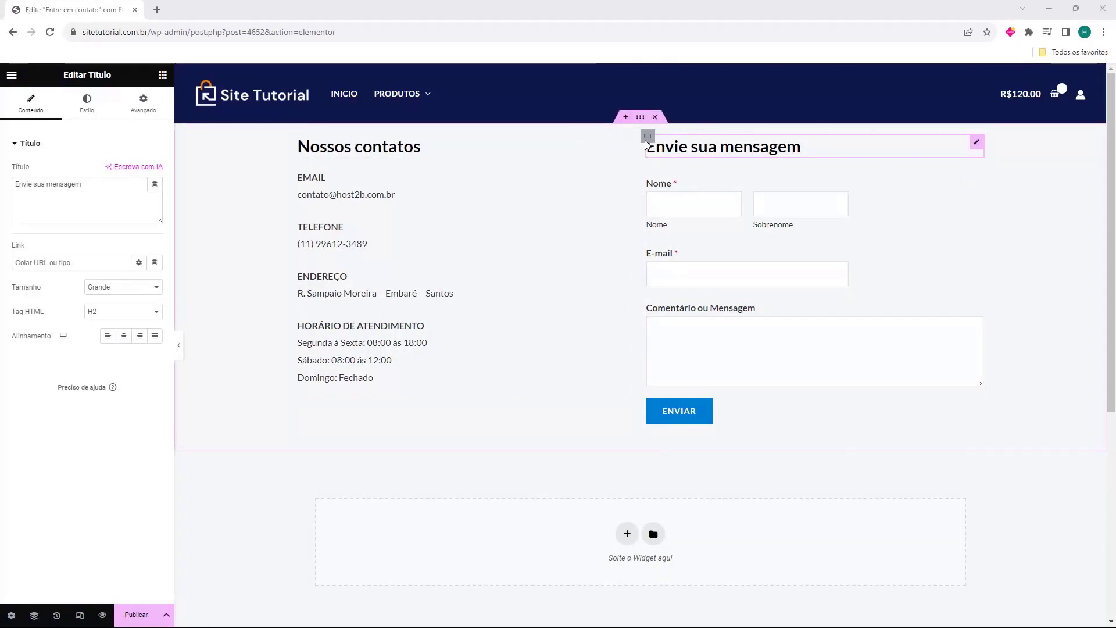
Step: Insert a single-column container above the contact section and place a 90 px spacer widget in it
click(625, 117)
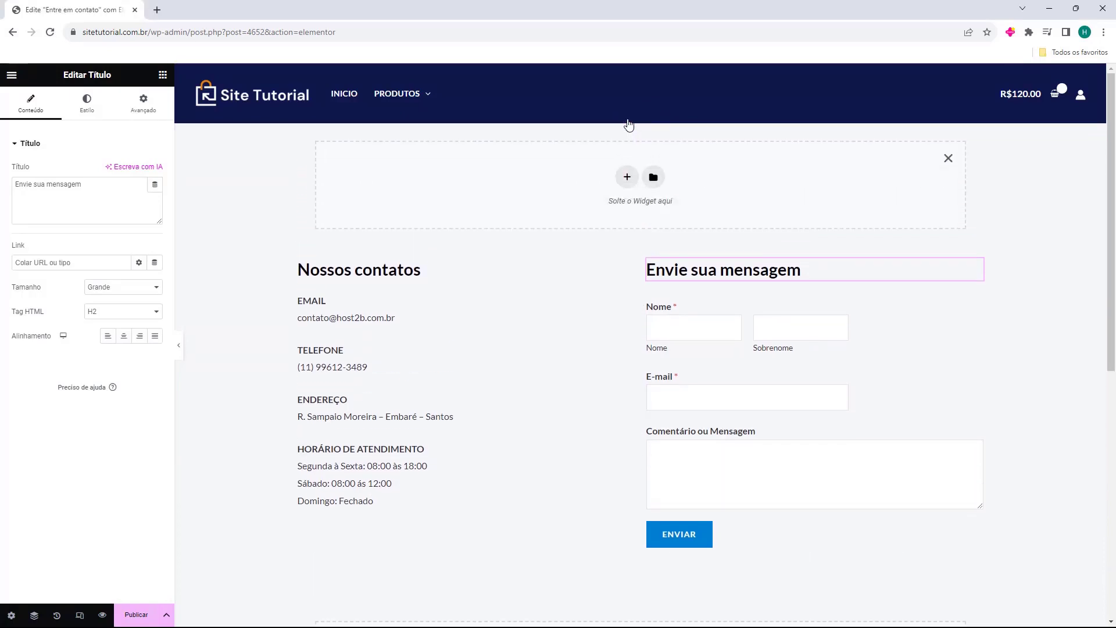
click(627, 178)
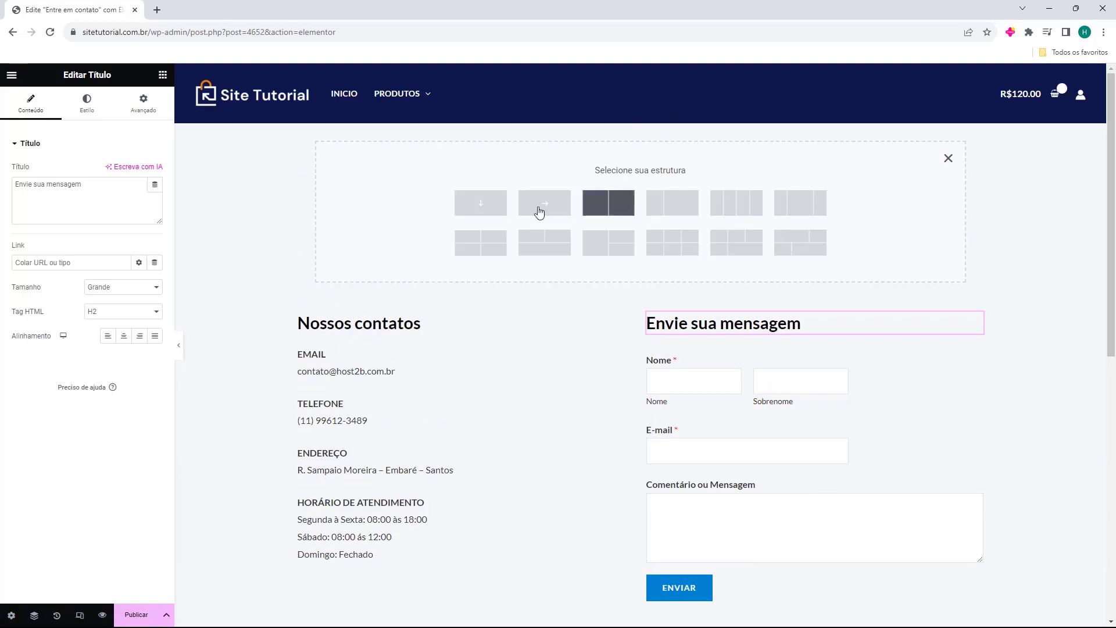
click(473, 210)
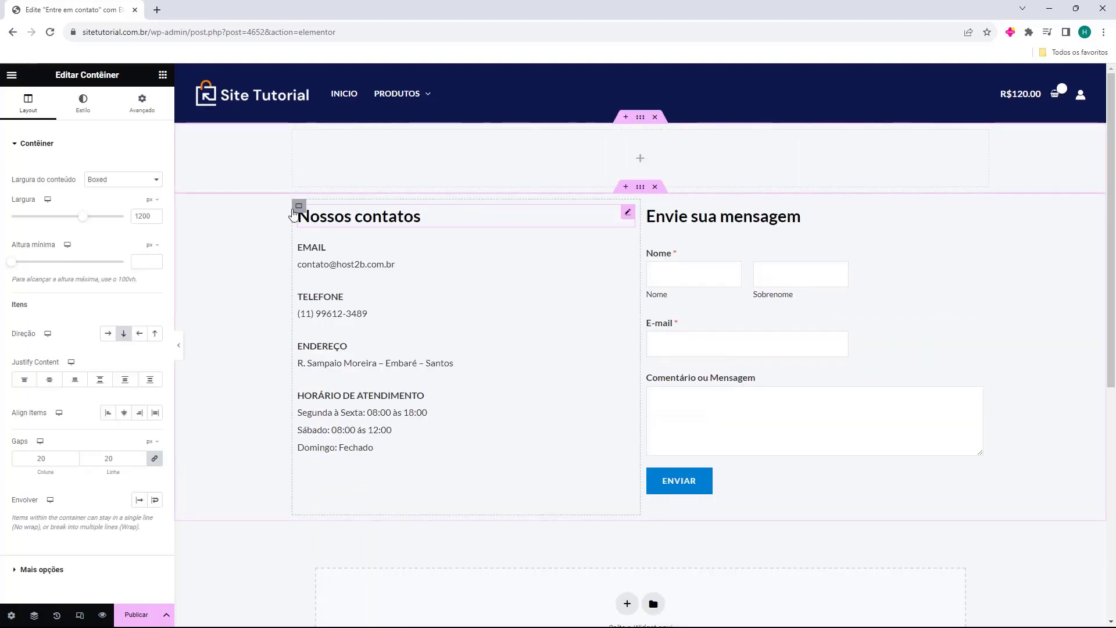
click(163, 74)
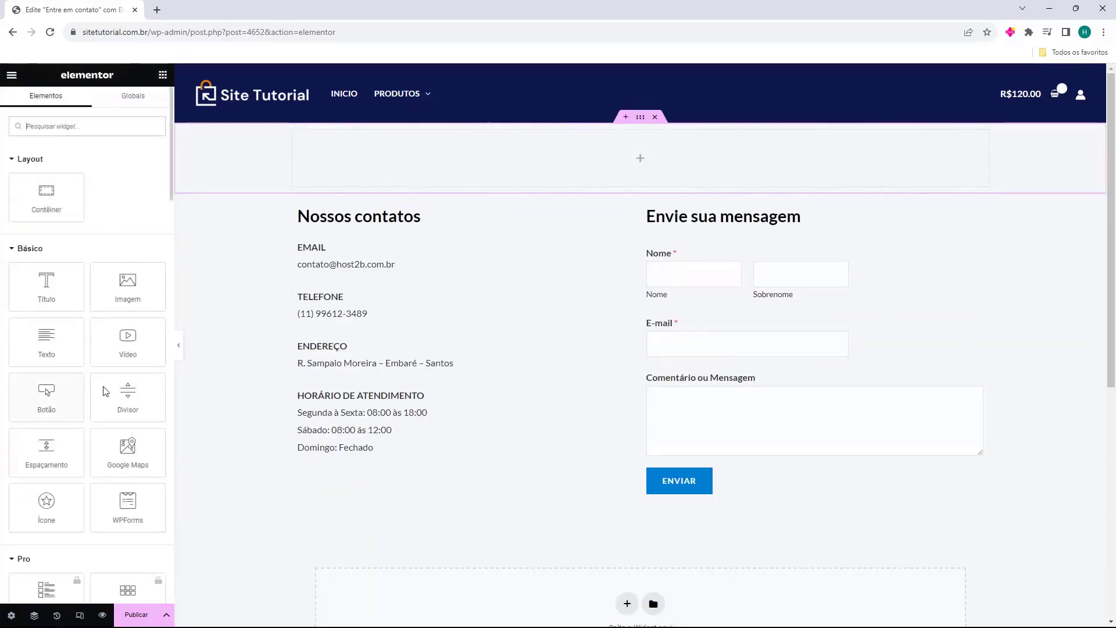
drag(74, 433, 633, 169)
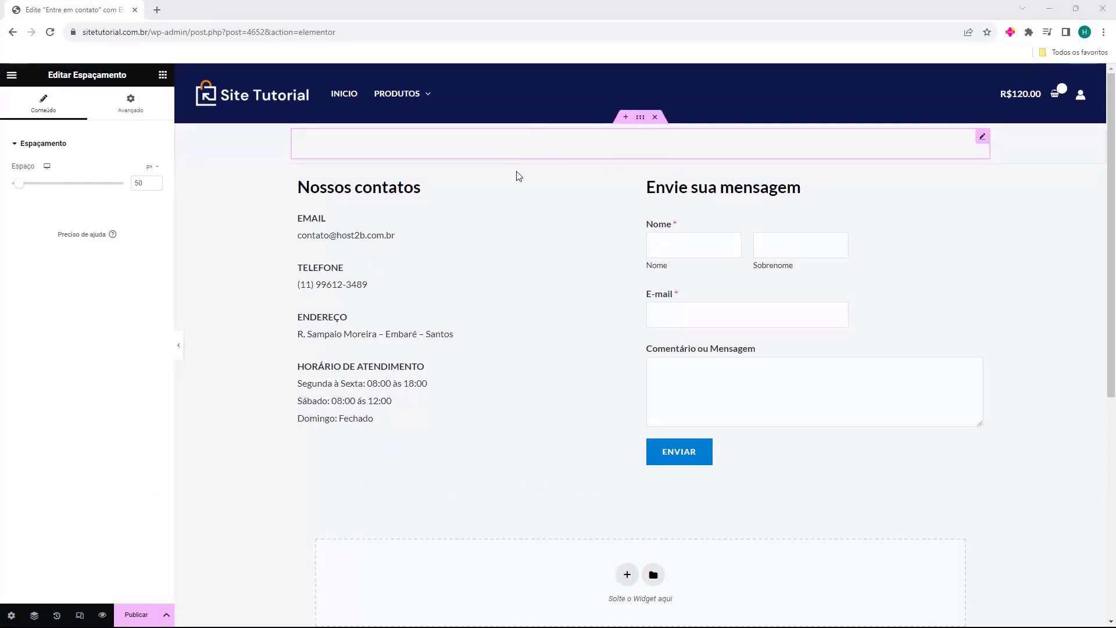
drag(21, 191, 39, 194)
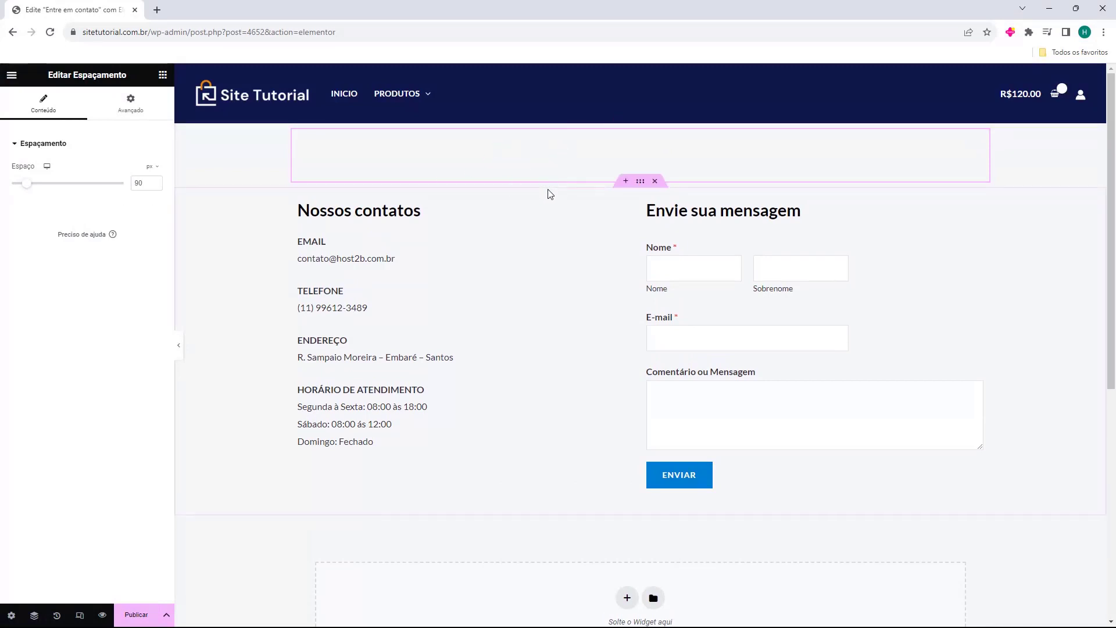
Step: Insert a single-column container below the contact section and place a Google Maps widget in it
scroll(640, 494, down, 1)
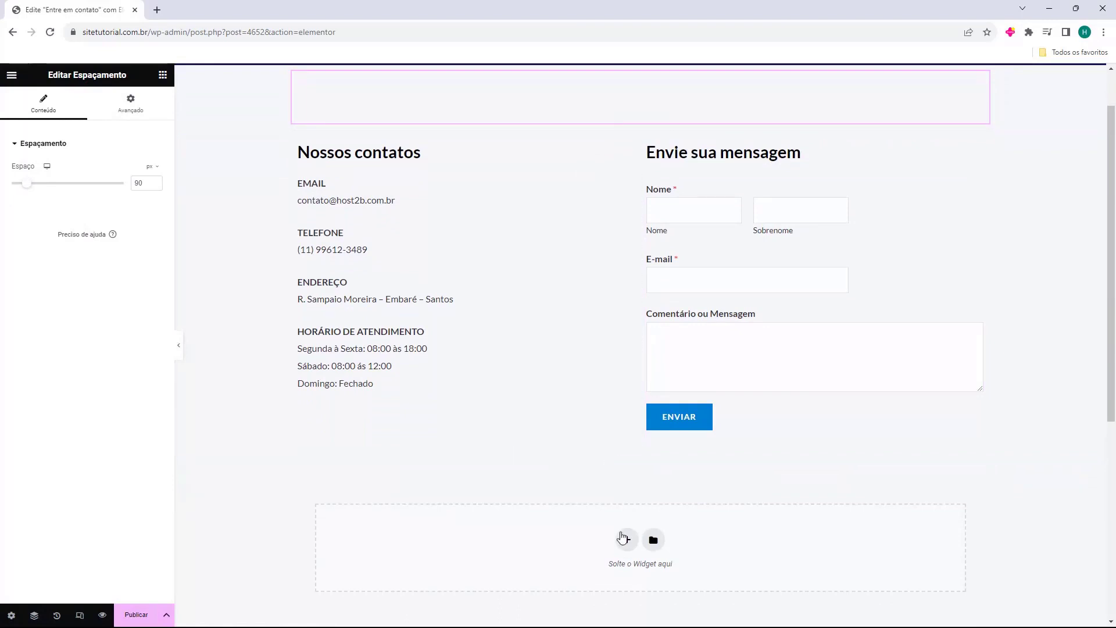
click(625, 541)
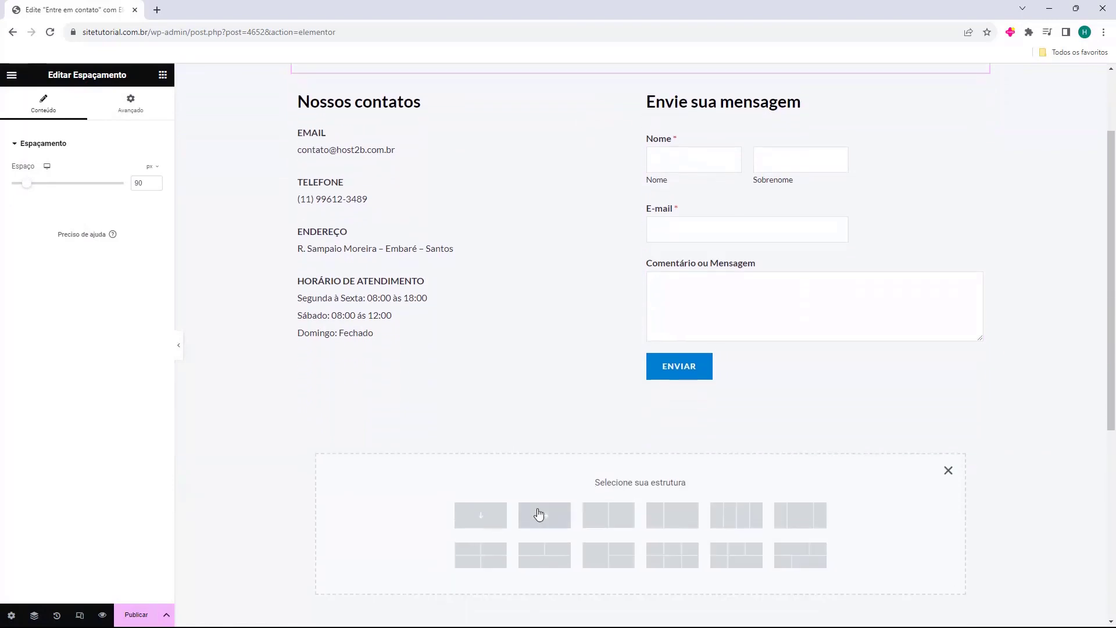
click(473, 509)
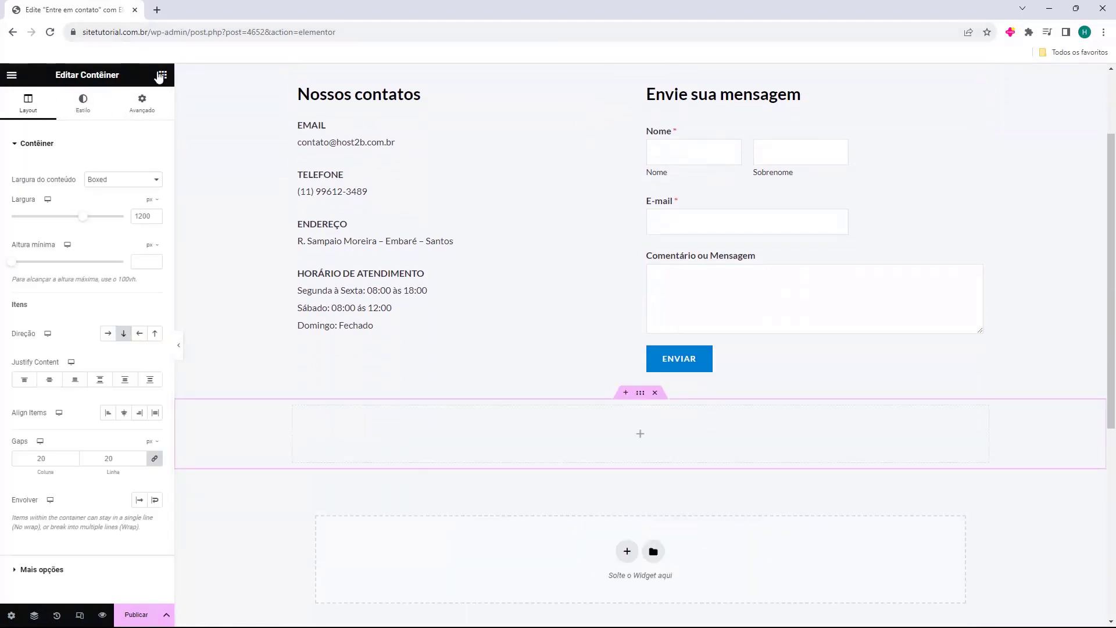
click(161, 76)
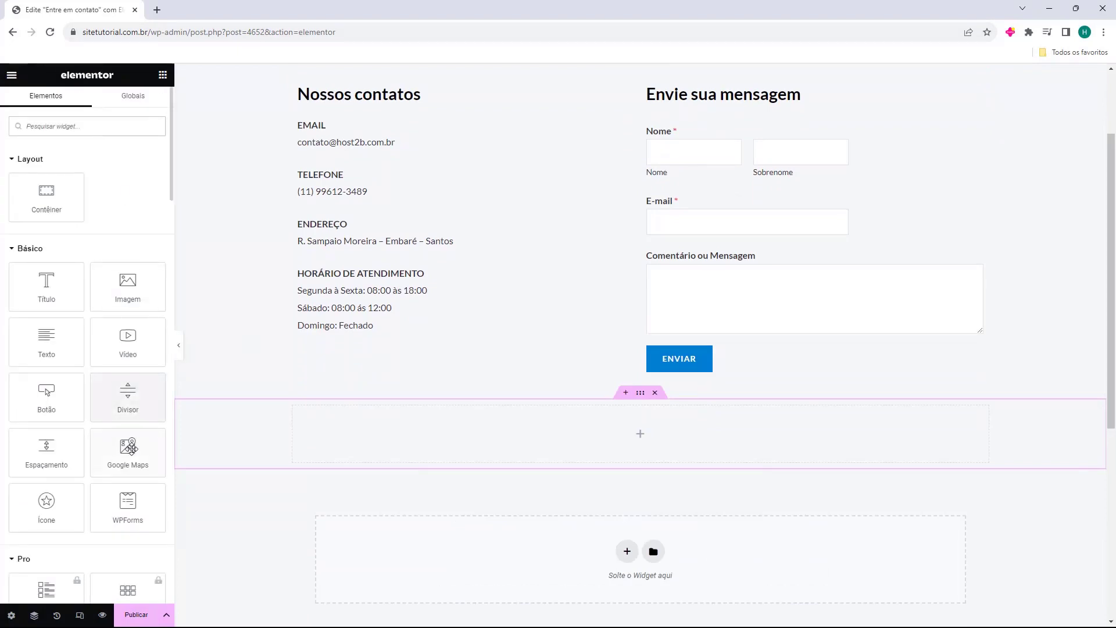
drag(130, 448, 604, 456)
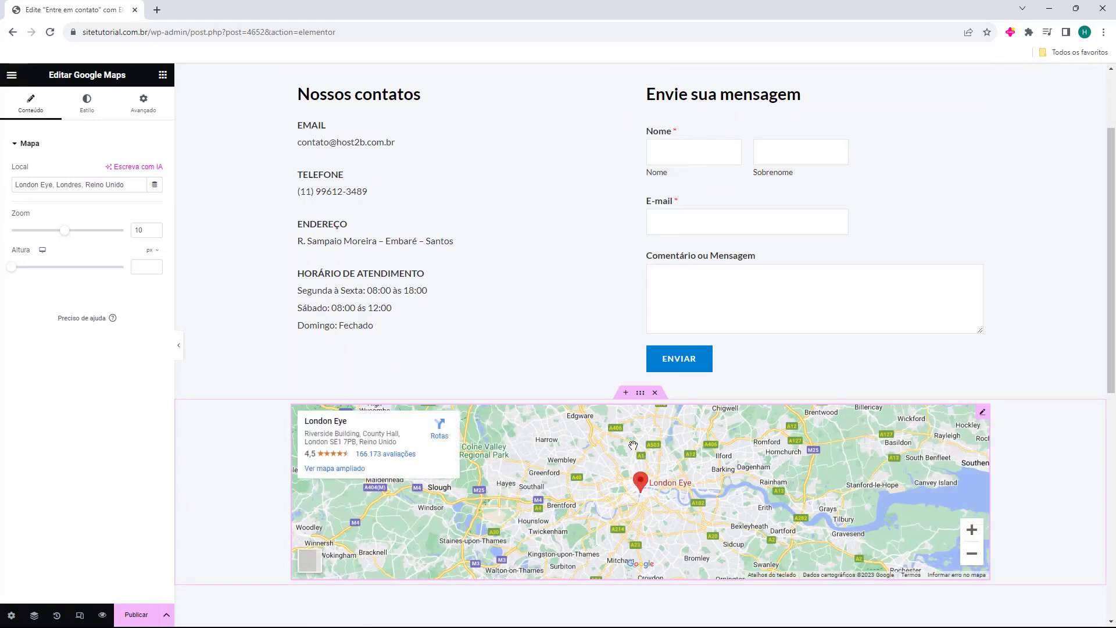
Step: Set the map widget's location to the store's address and its zoom to 13
click(623, 490)
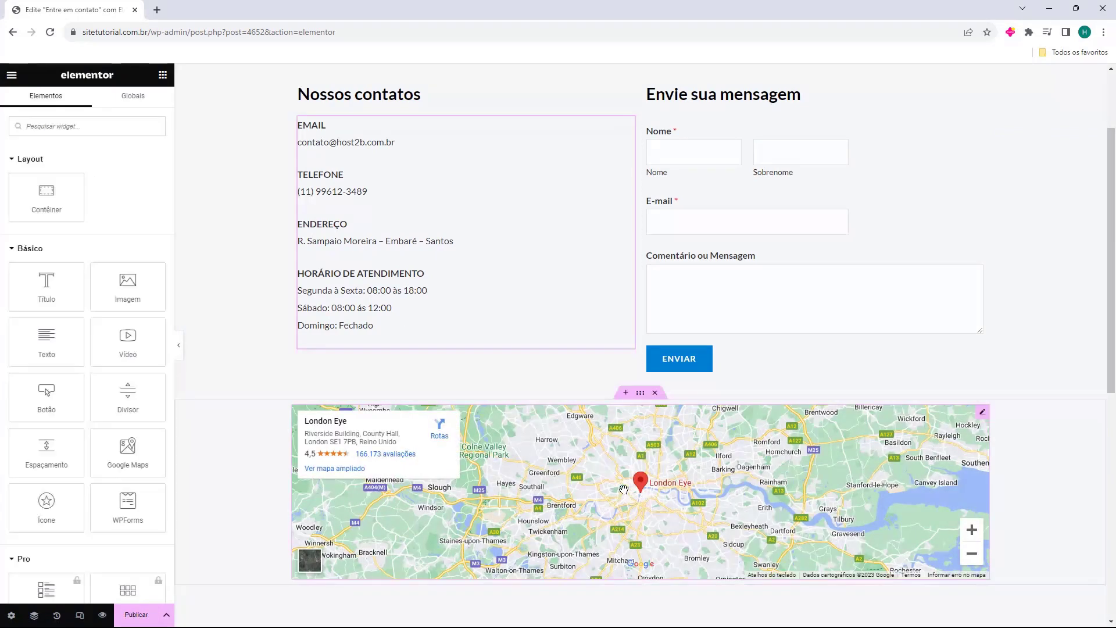
click(982, 414)
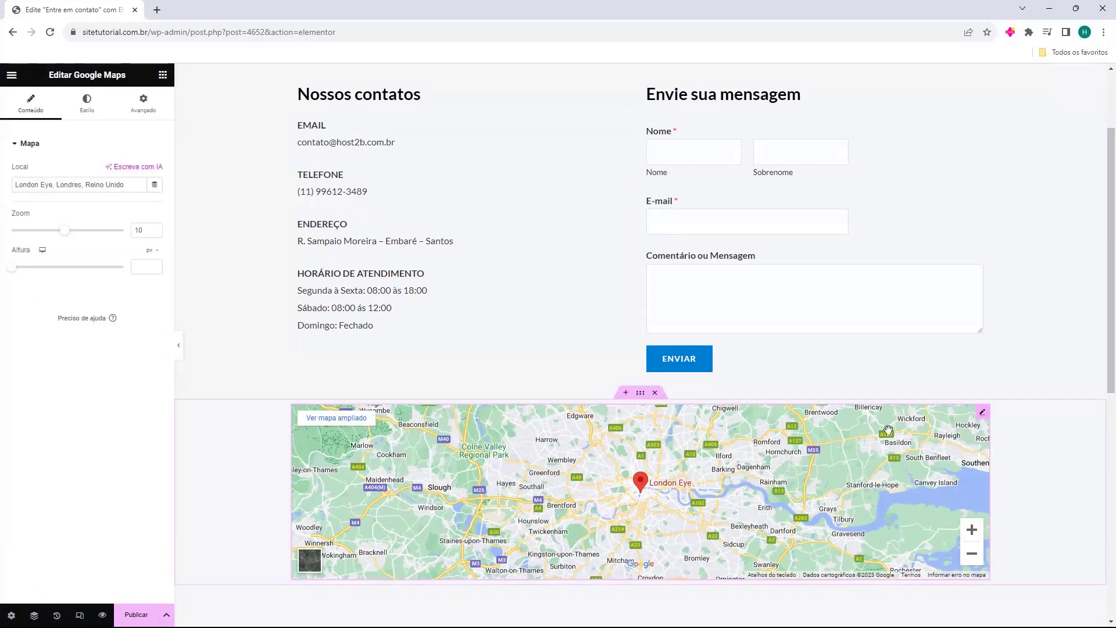
triple_click(63, 186)
text(R. Sampaio Moreira - Embaré - Santos)
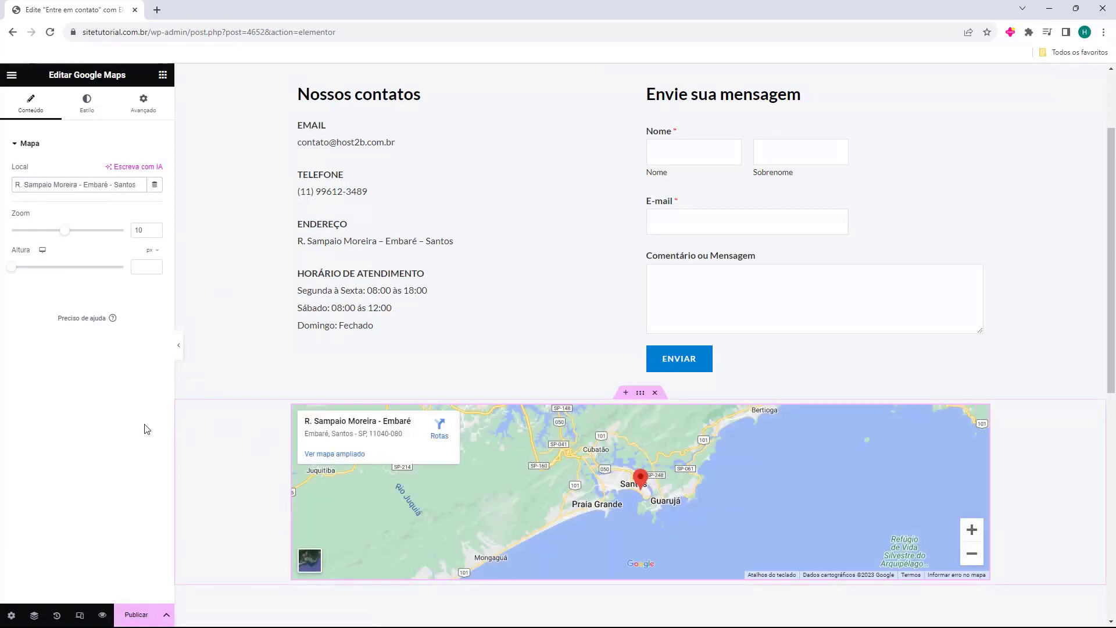
drag(68, 234, 91, 236)
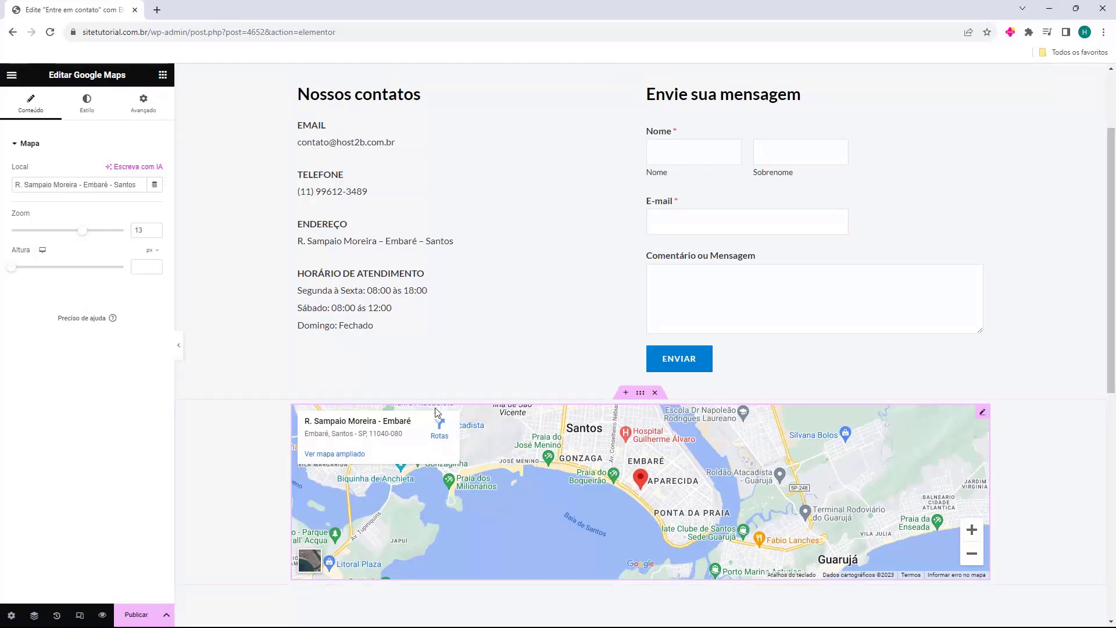
Step: Add a spacer widget below the map and set its height to 80 px
scroll(454, 459, down, 2)
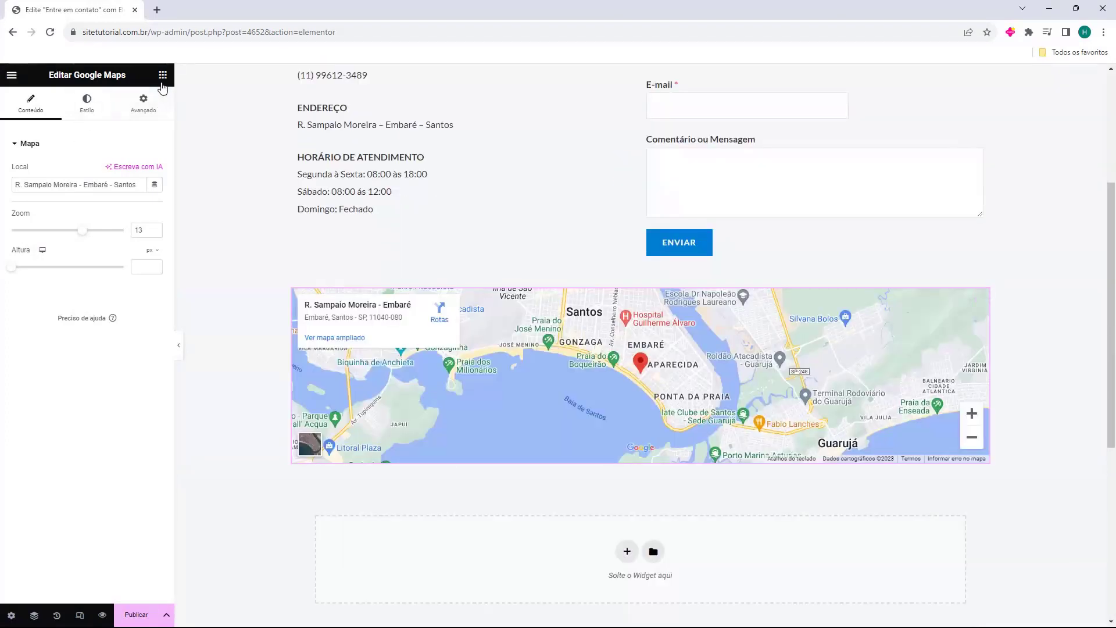
click(162, 74)
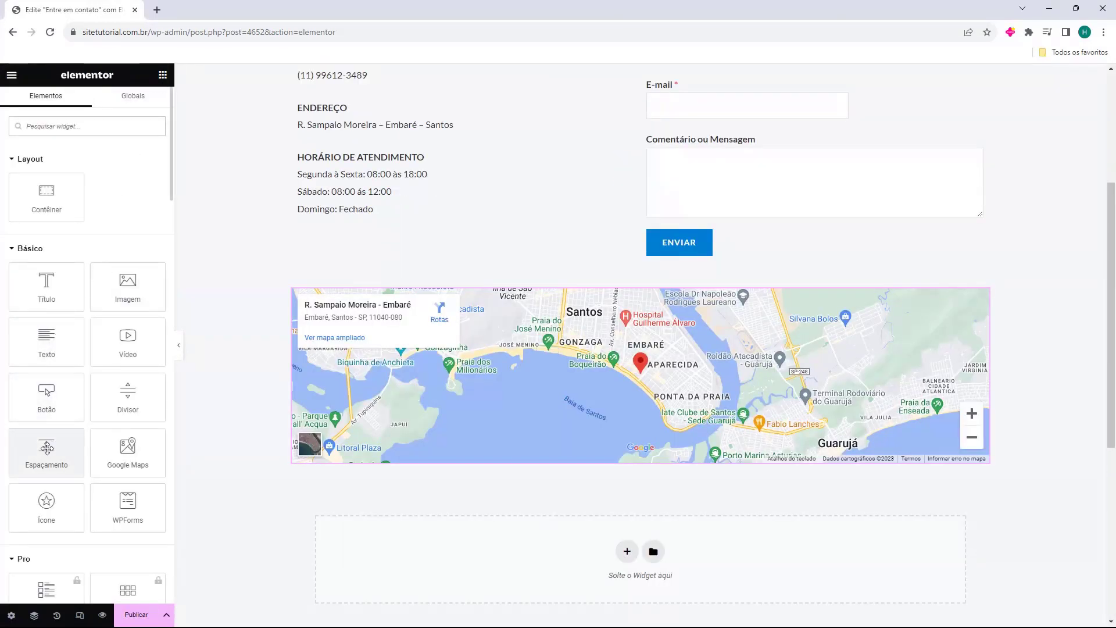
drag(48, 447, 637, 468)
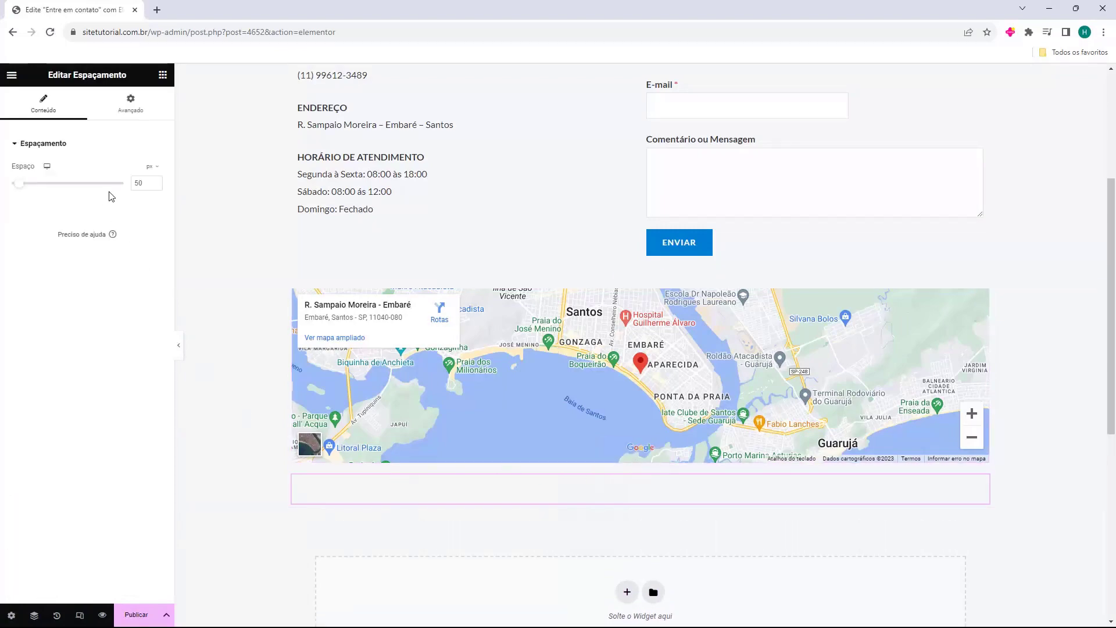
double_click(143, 186)
text(80)
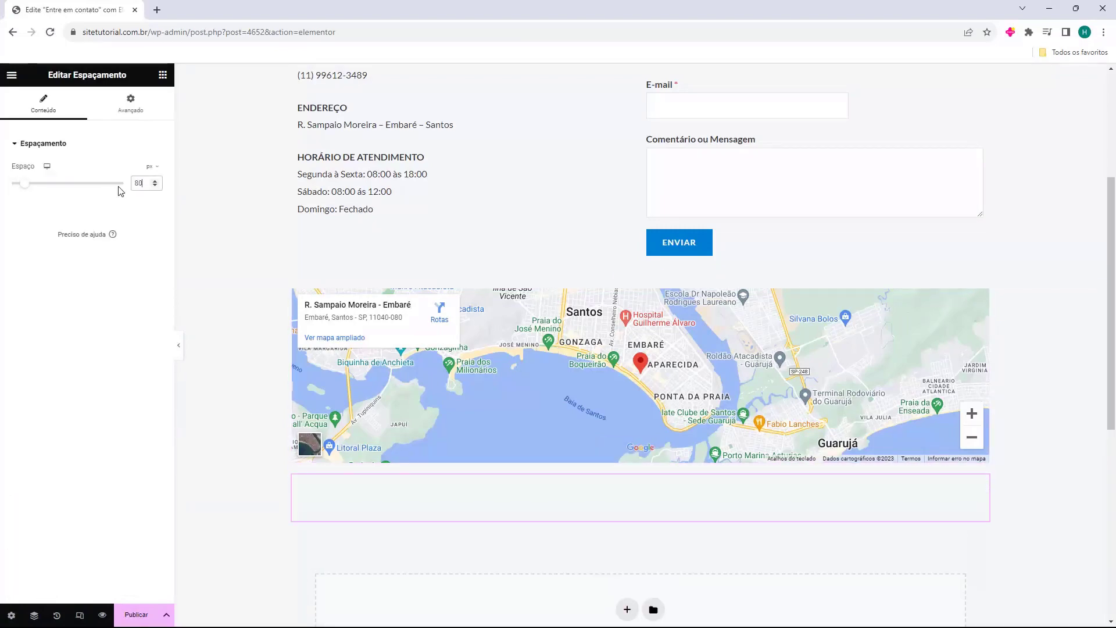
Step: Review the whole page layout in the editor, covering the contact details, form, map and spacing
scroll(303, 372, up, 4)
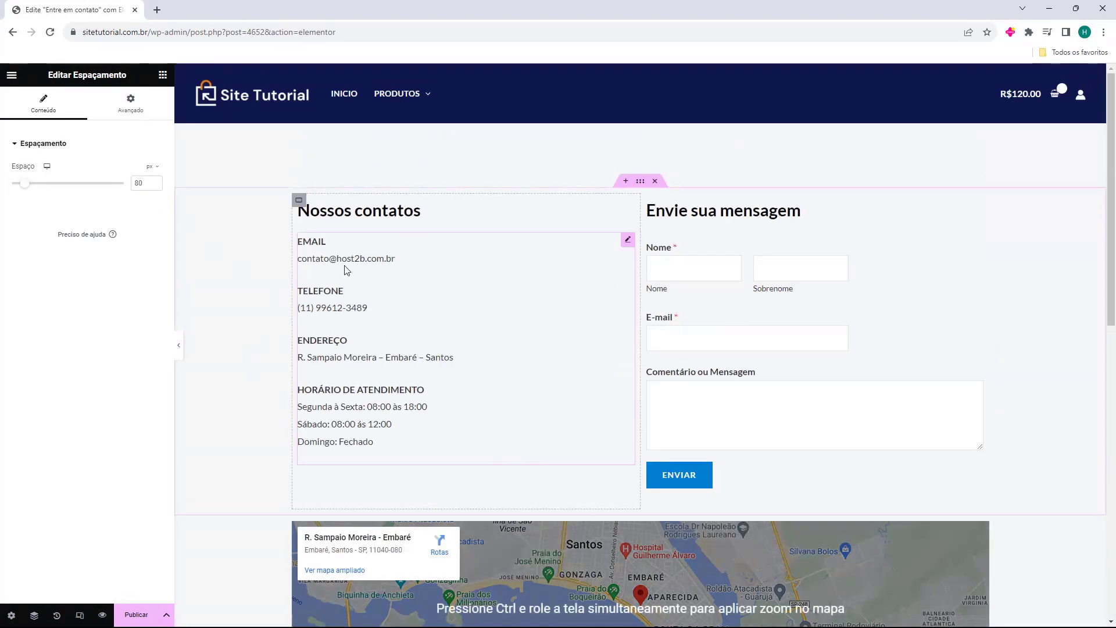
scroll(592, 440, down, 5)
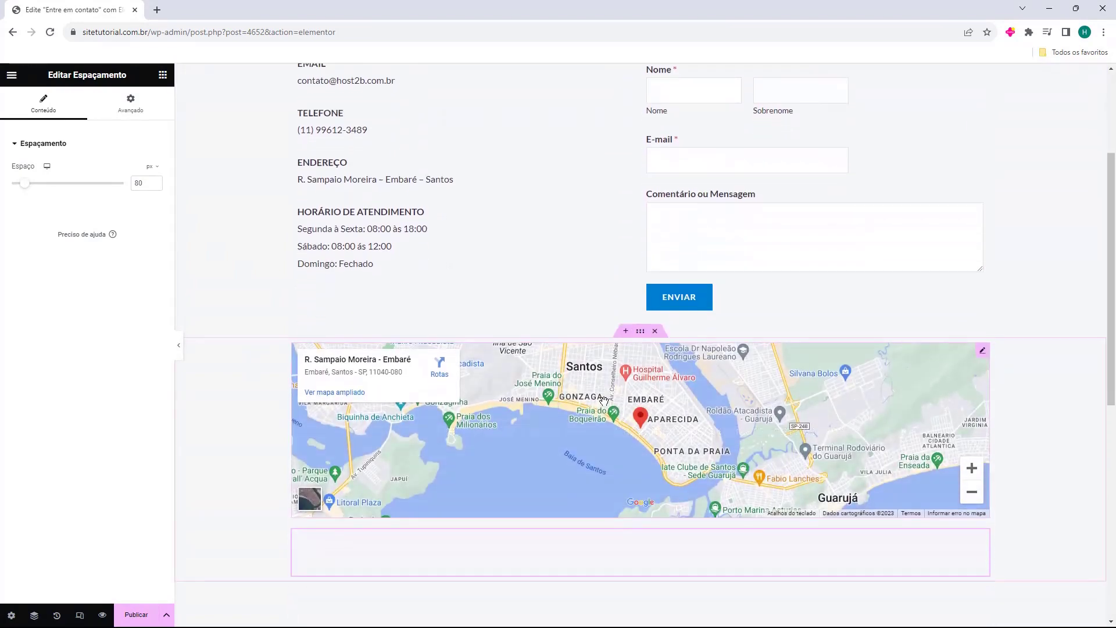
scroll(581, 401, down, 2)
scroll(552, 428, up, 7)
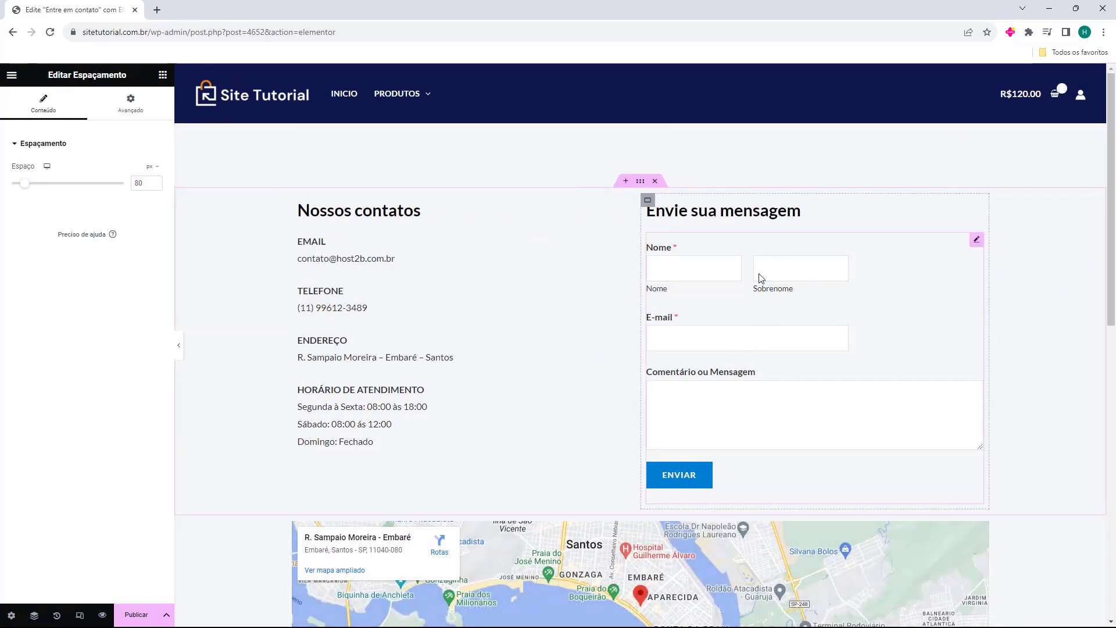
scroll(733, 312, down, 3)
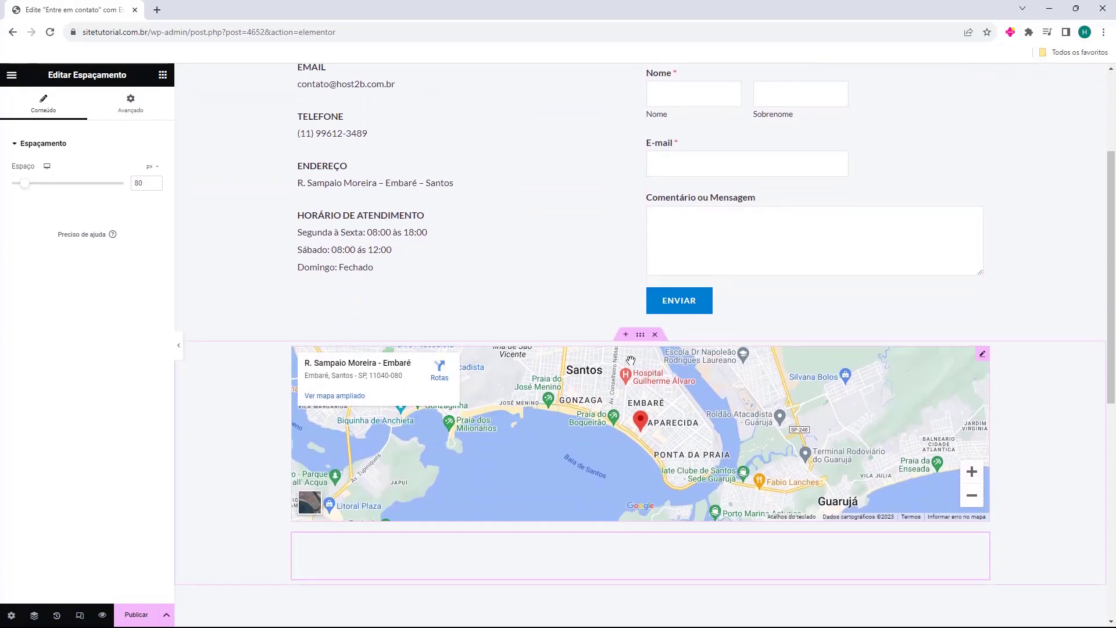
scroll(597, 455, down, 2)
scroll(523, 426, down, 2)
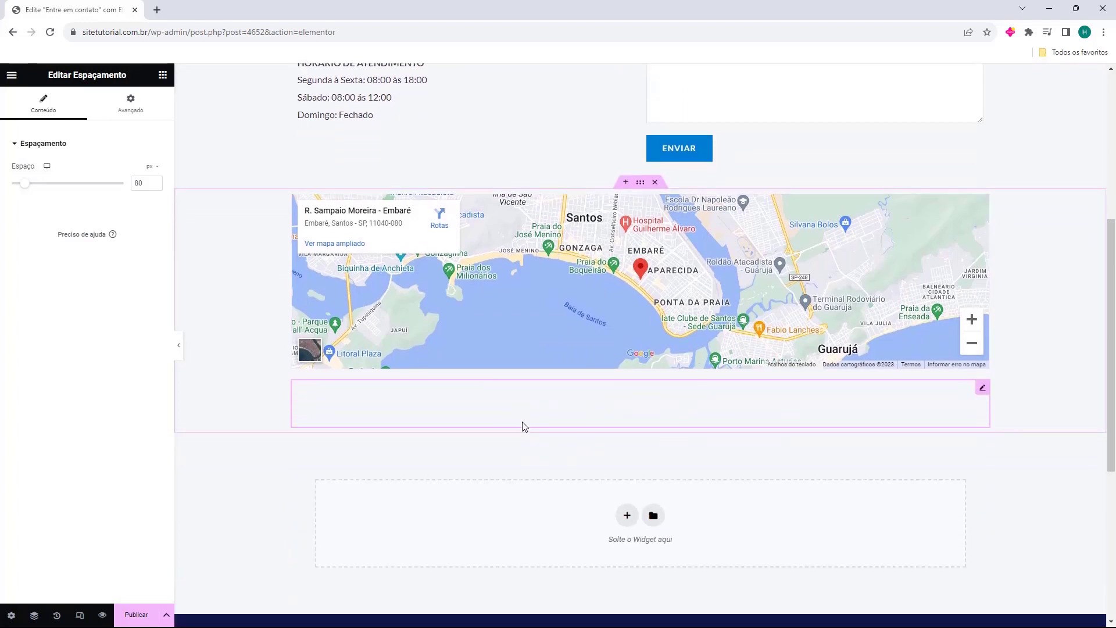
scroll(570, 378, up, 5)
scroll(589, 393, up, 2)
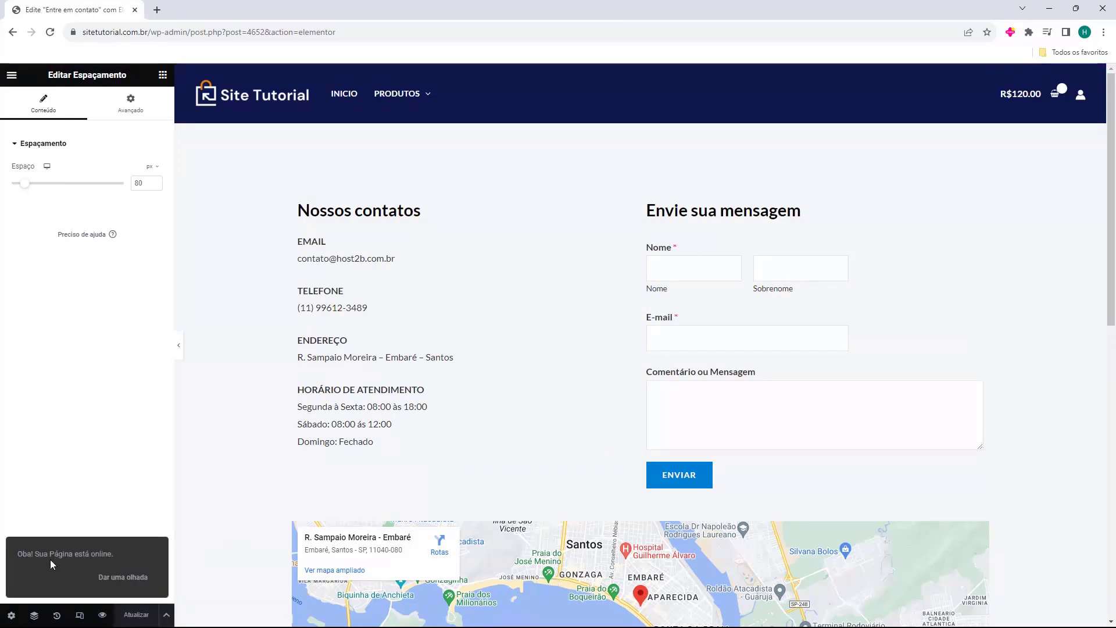
Step: Open the published "Entre em contato" page and examine its contact details, form fields and map from top to bottom
click(126, 578)
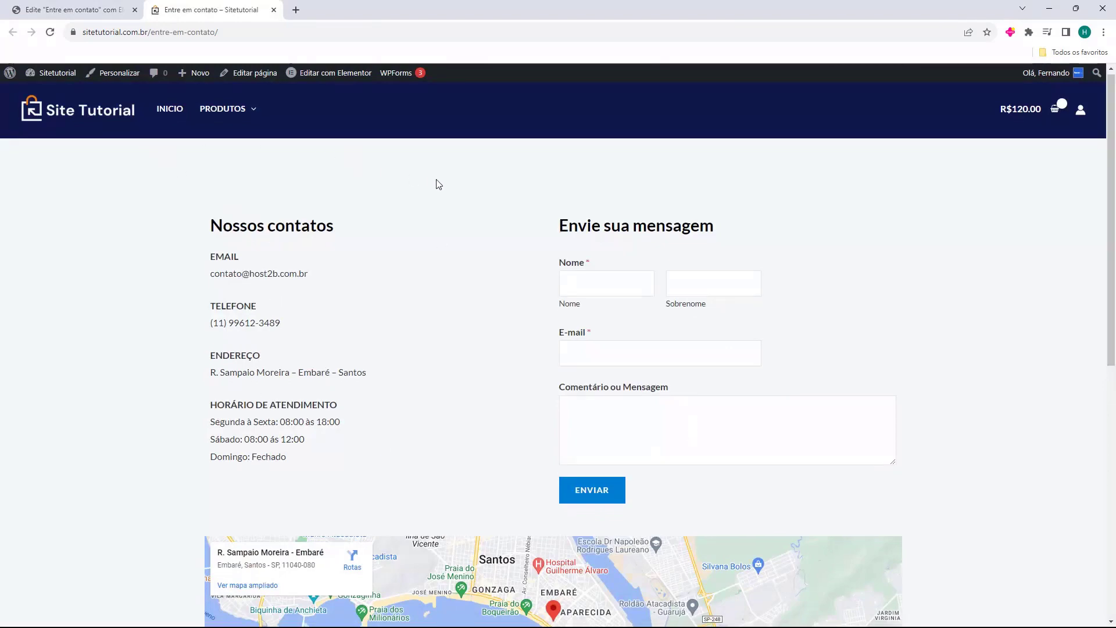
scroll(442, 181, down, 7)
scroll(445, 218, up, 6)
scroll(191, 183, up, 1)
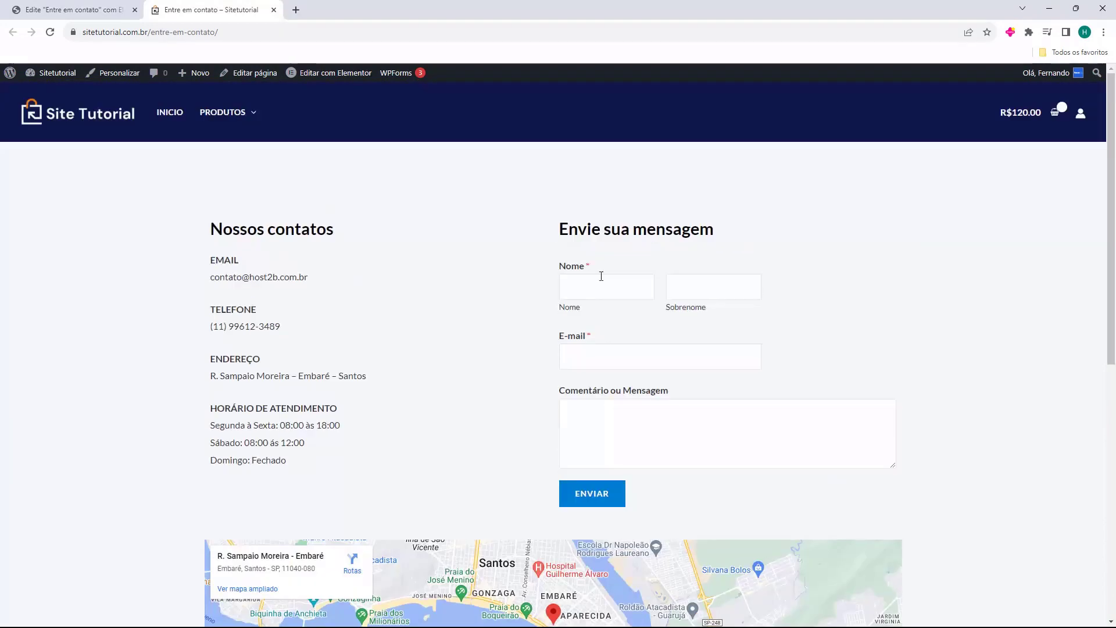
click(601, 279)
click(706, 288)
click(706, 356)
click(619, 420)
scroll(378, 467, down, 3)
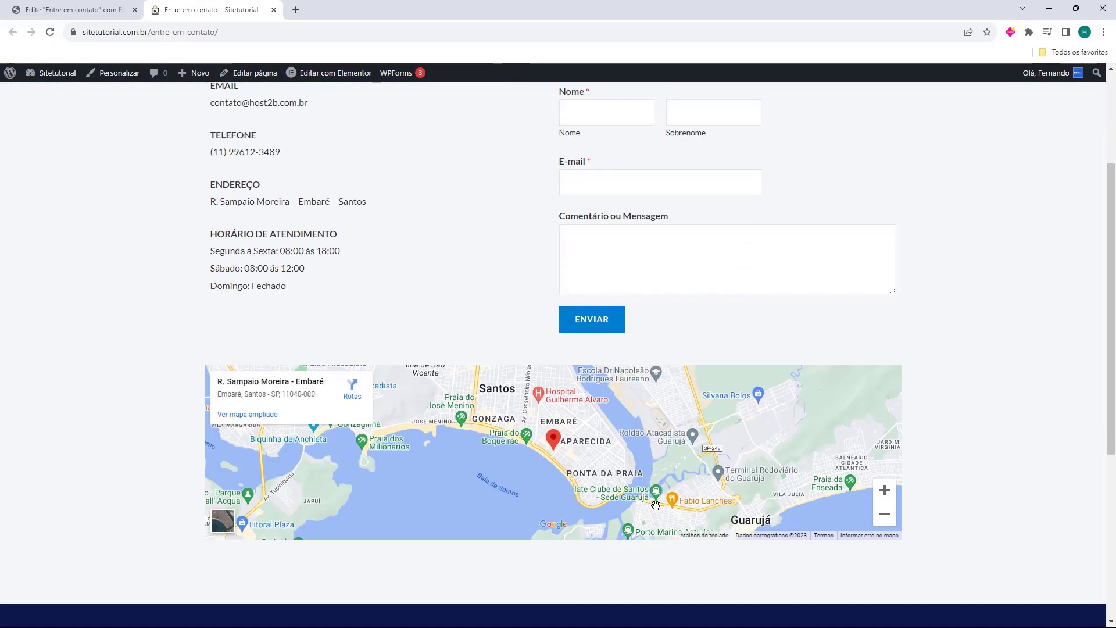
scroll(297, 338, up, 3)
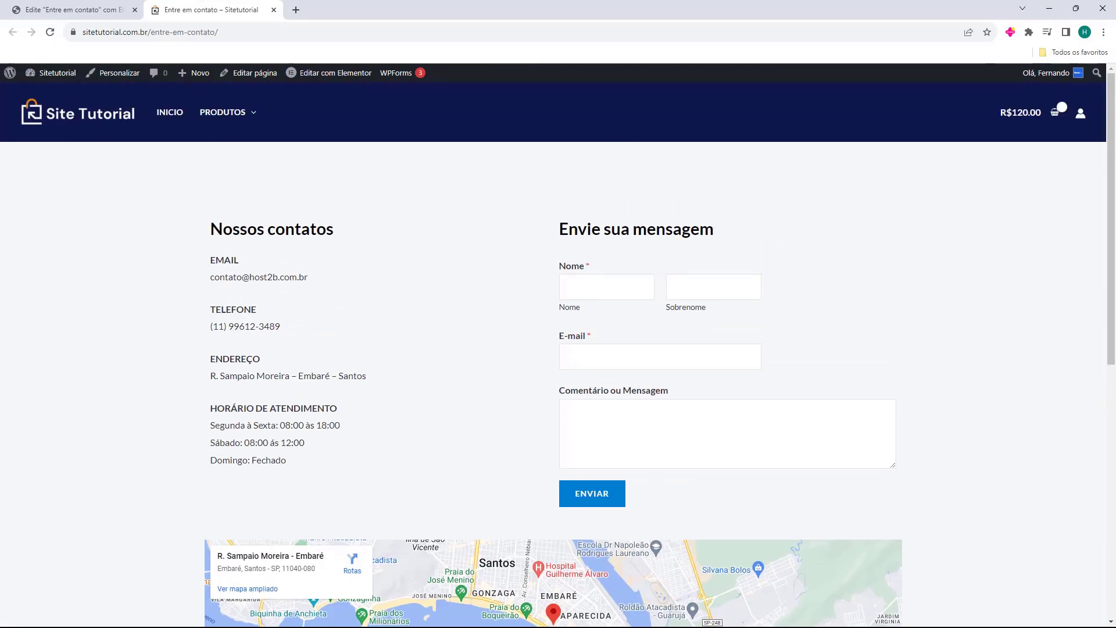